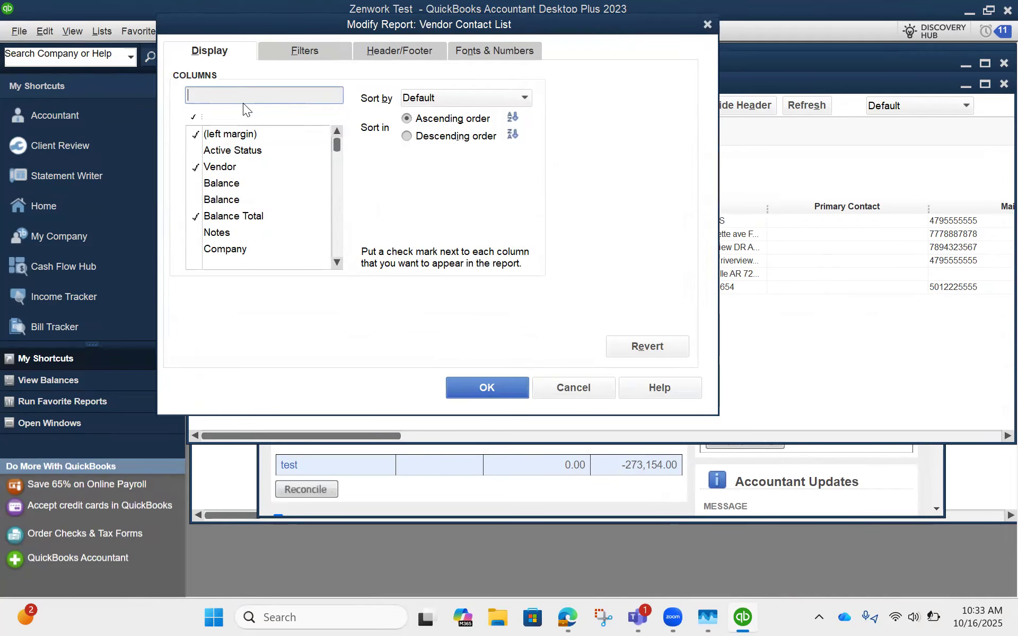
# Step: Add the Company, First Name, M.I. and Last Name columns to the Vendor Contact List report
pyautogui.scroll(-3, 256, 183)
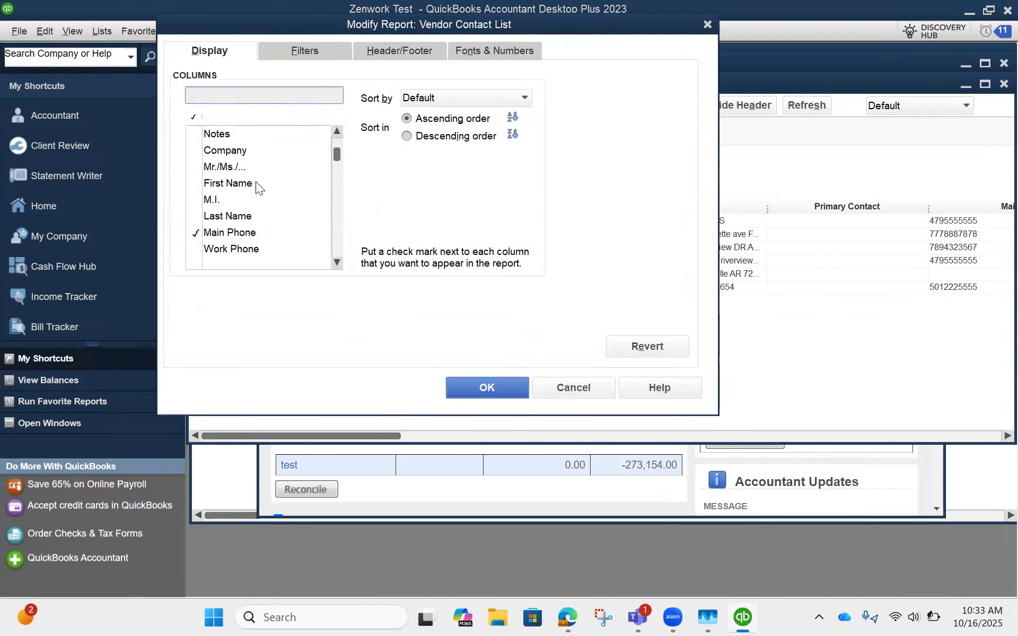
pyautogui.scroll(-2, 221, 234)
pyautogui.scroll(5, 220, 234)
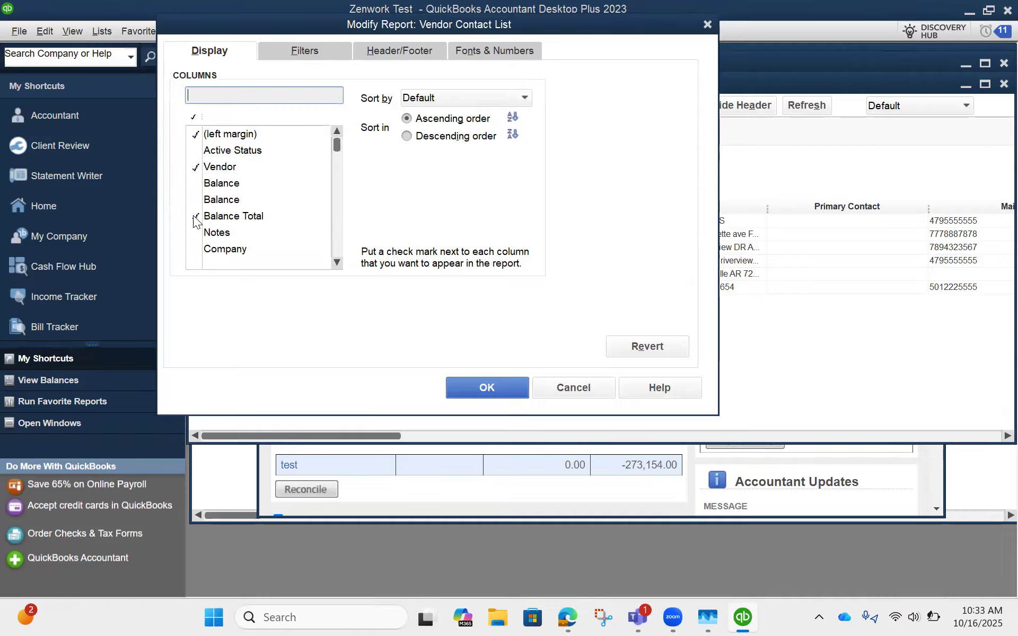
pyautogui.click(197, 249)
pyautogui.scroll(-2, 207, 236)
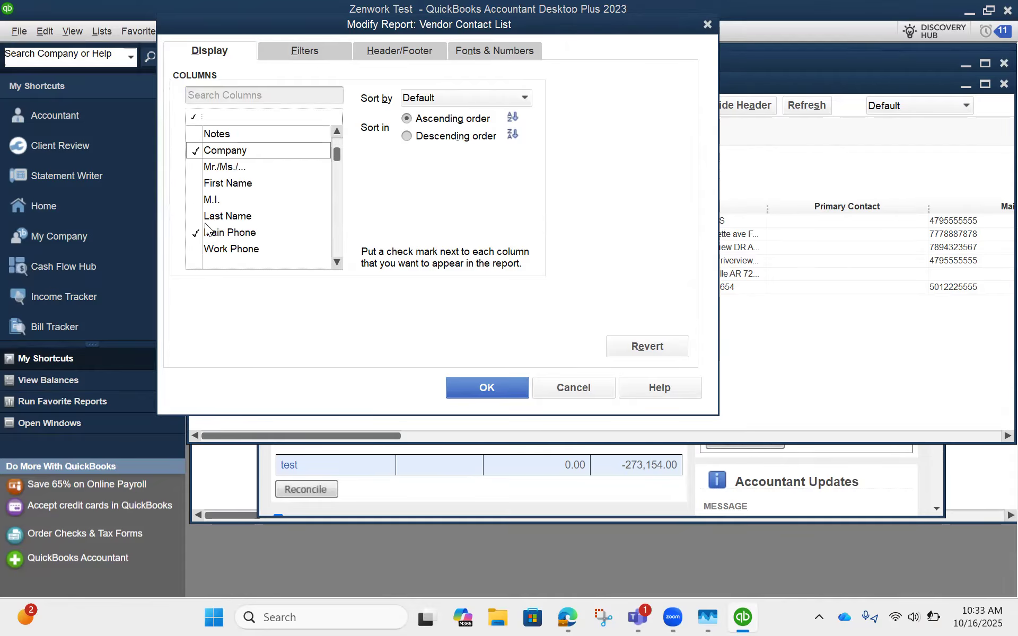
pyautogui.click(197, 183)
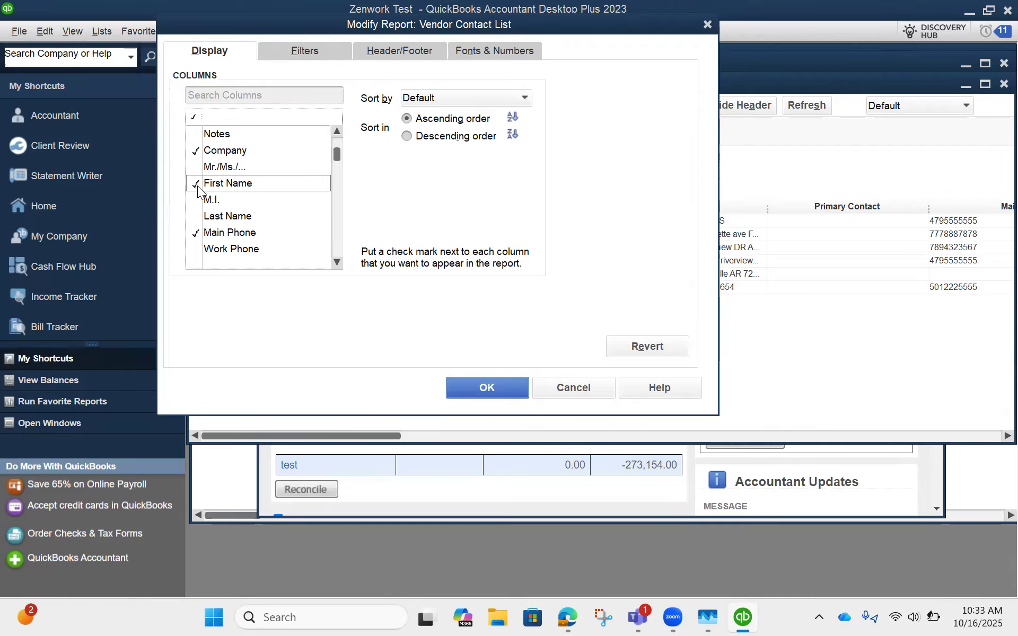
pyautogui.click(192, 201)
pyautogui.click(196, 217)
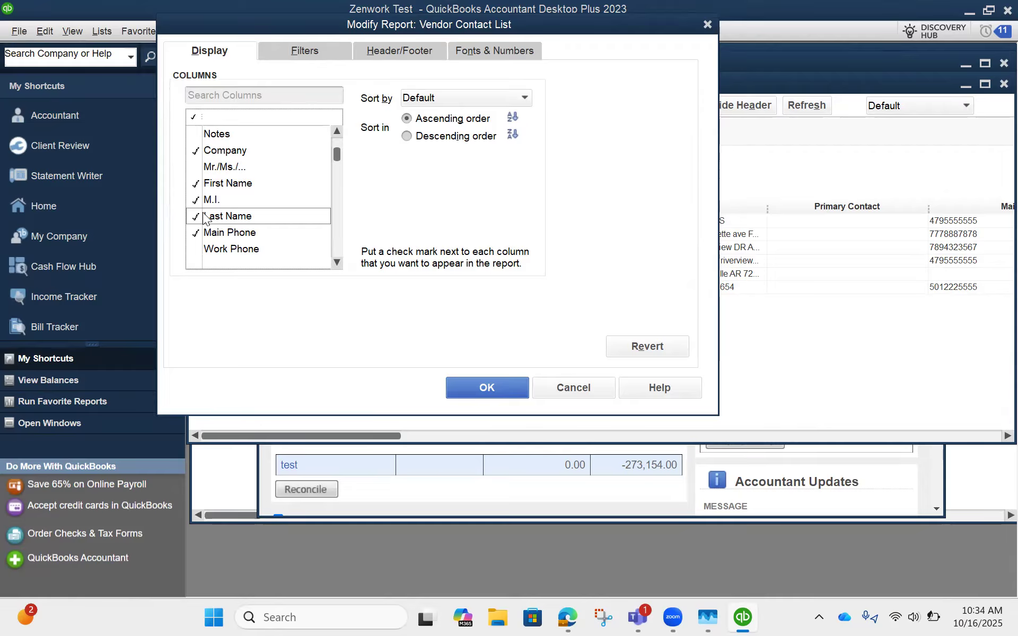
# Step: Add the Main Email column to the report
pyautogui.scroll(-2, 206, 218)
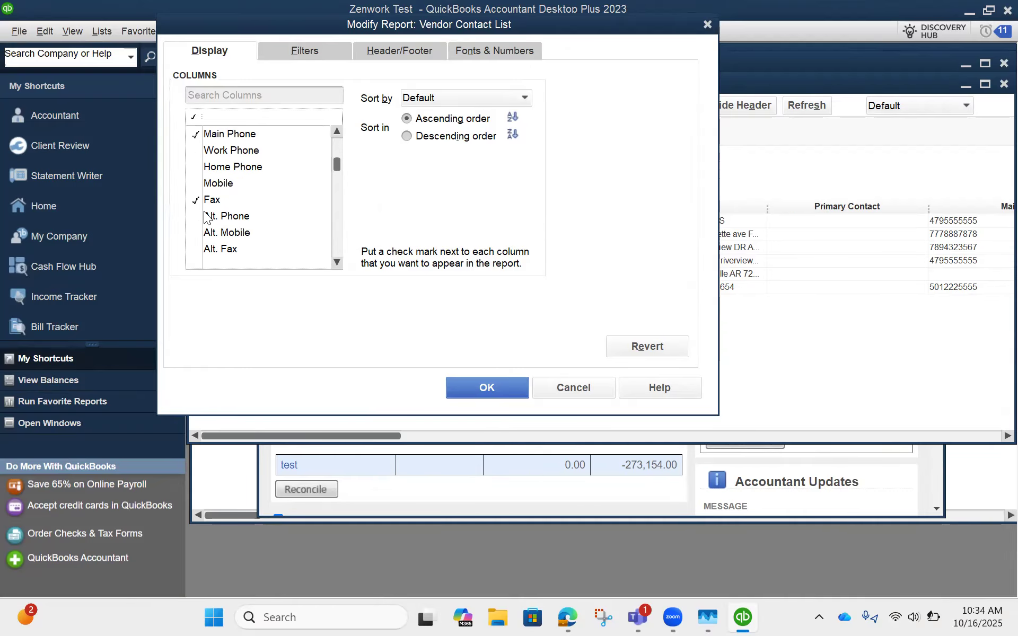
pyautogui.scroll(-1, 198, 153)
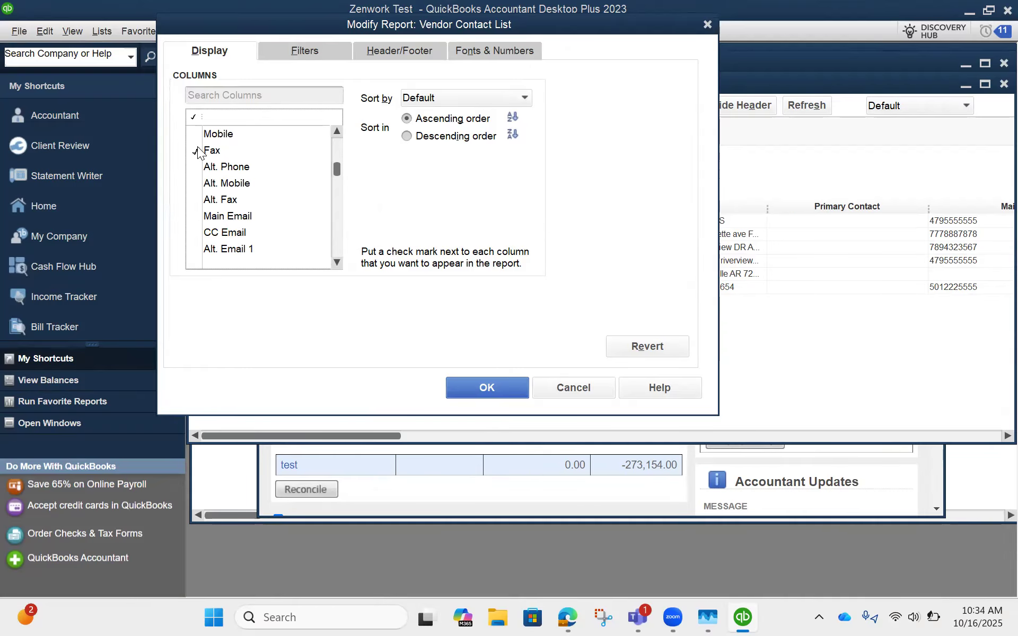
pyautogui.click(196, 216)
# Step: Add the Bill from Street 1, Street 2, City, State, Zip and Country columns to the report
pyautogui.scroll(-2, 198, 215)
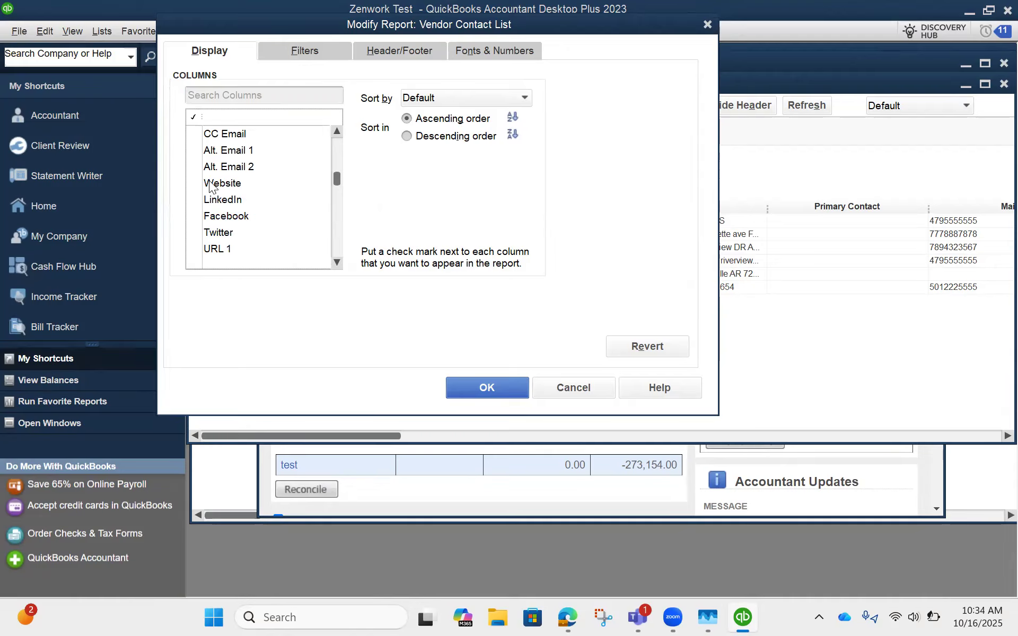
pyautogui.scroll(-1, 209, 185)
pyautogui.scroll(-1, 224, 192)
pyautogui.scroll(-3, 225, 190)
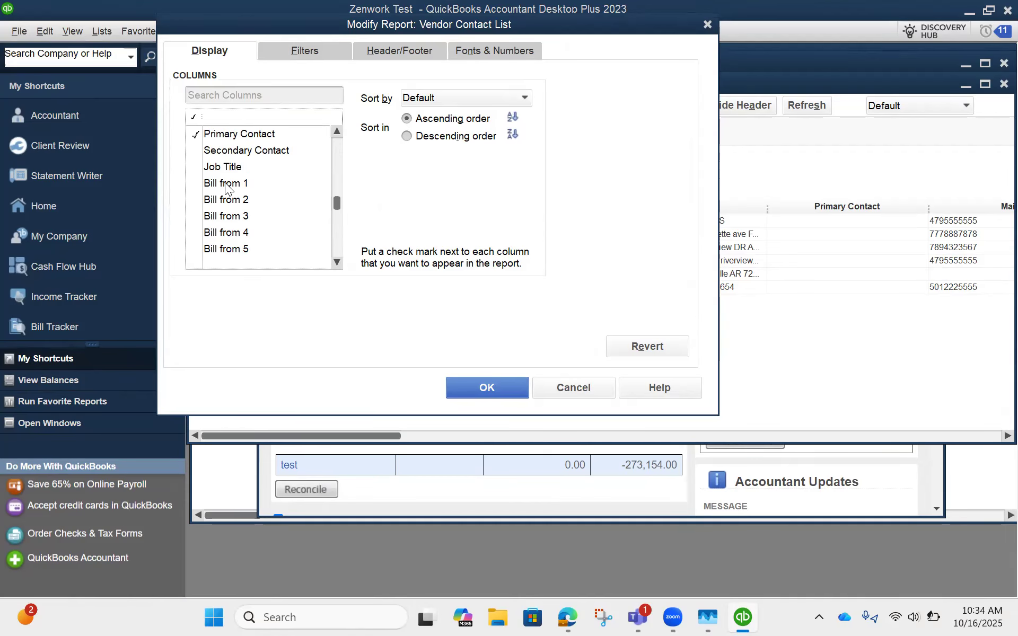
pyautogui.scroll(-2, 220, 189)
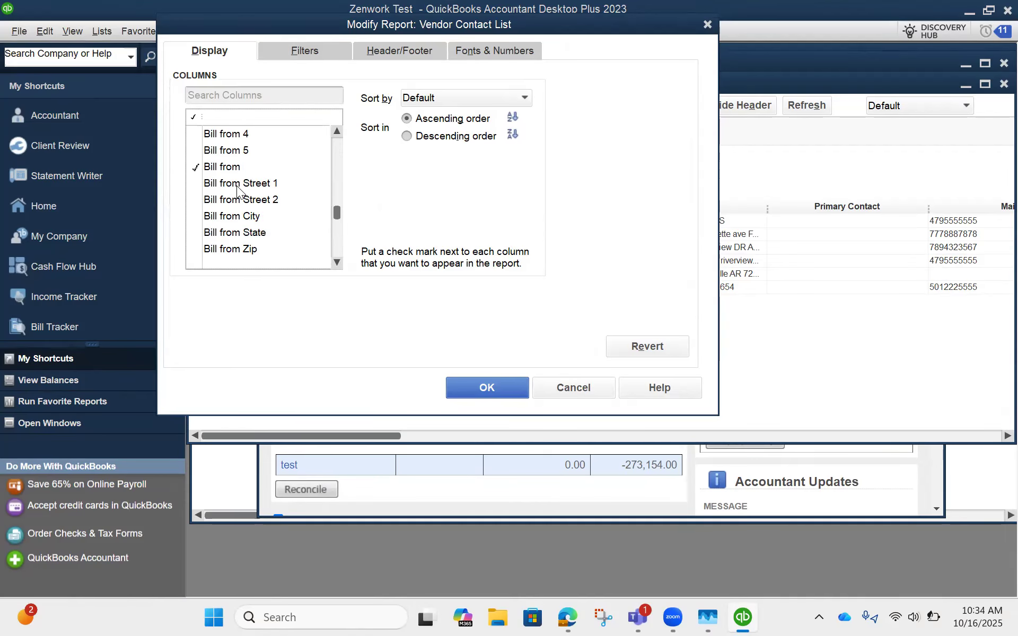
pyautogui.click(193, 182)
pyautogui.click(194, 199)
pyautogui.click(194, 216)
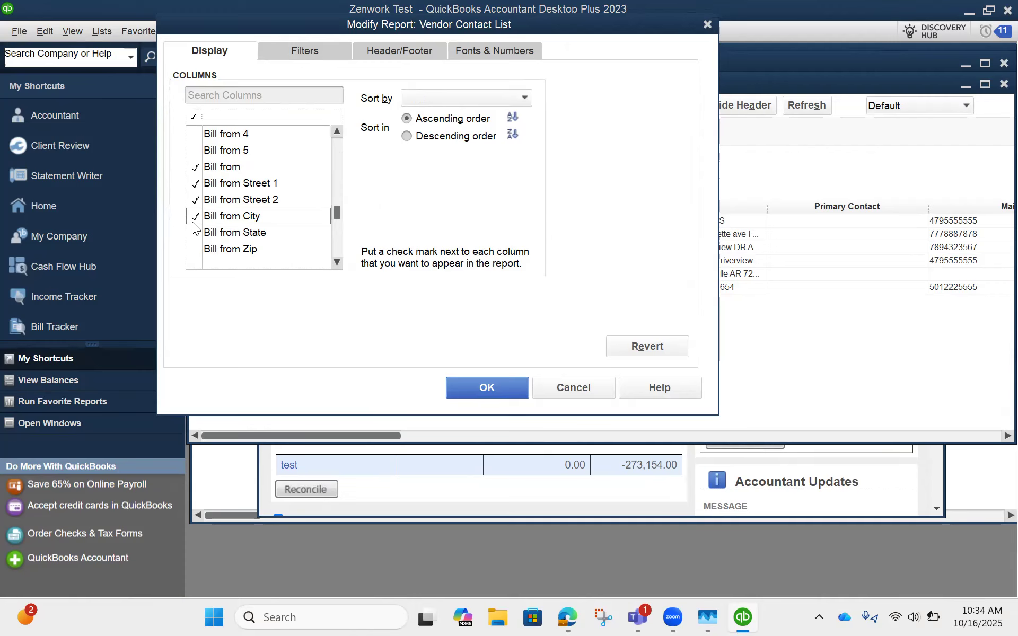
pyautogui.click(192, 232)
pyautogui.scroll(-1, 192, 230)
pyautogui.click(192, 200)
pyautogui.click(188, 214)
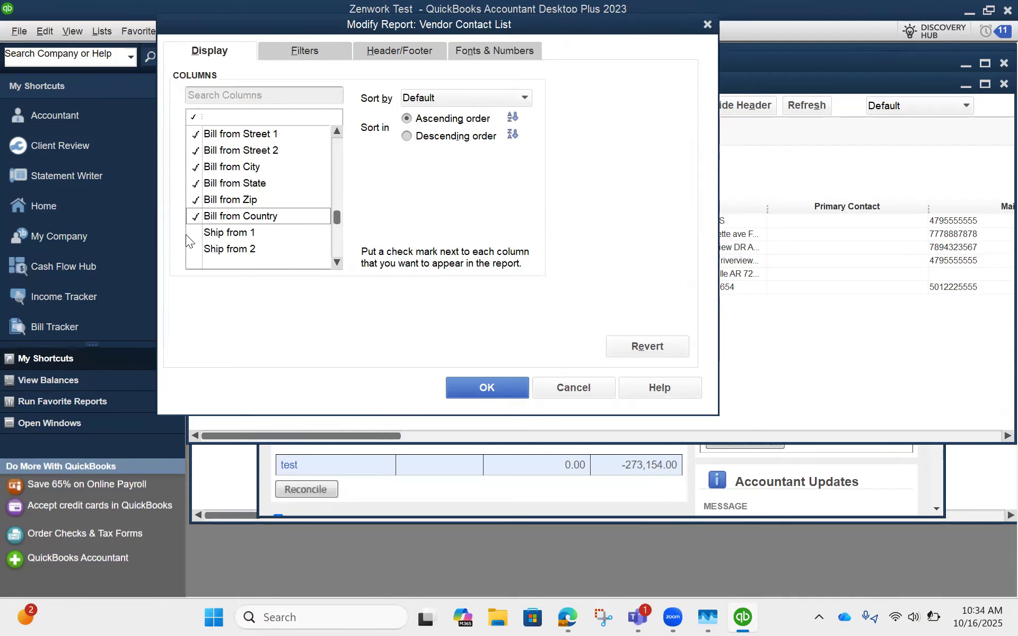
# Step: Add the Tax ID and Eligible for 1099 columns to the report
pyautogui.scroll(-2, 187, 228)
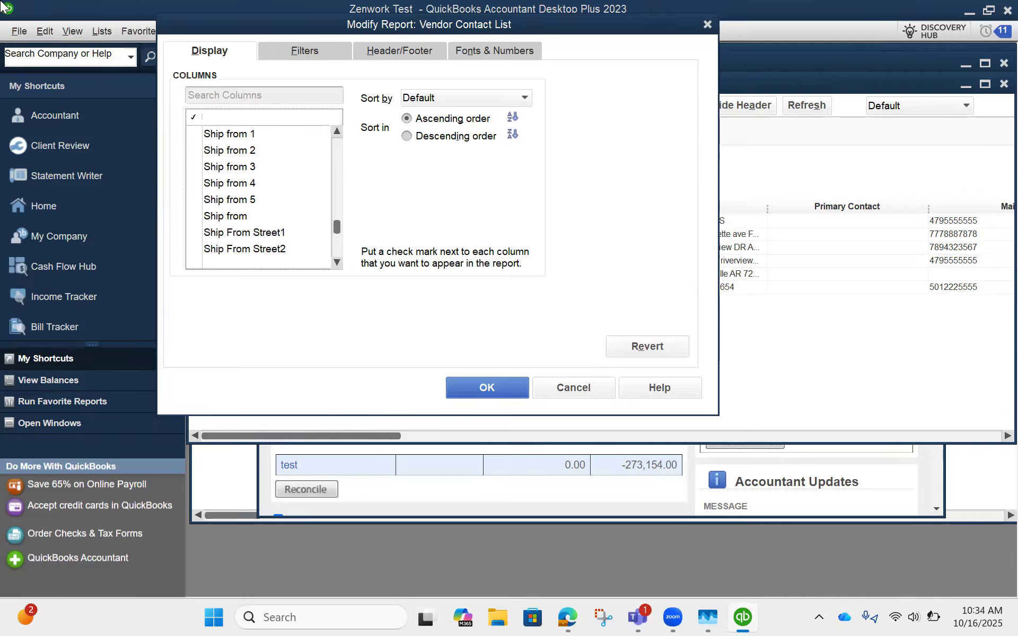
pyautogui.scroll(-4, 261, 178)
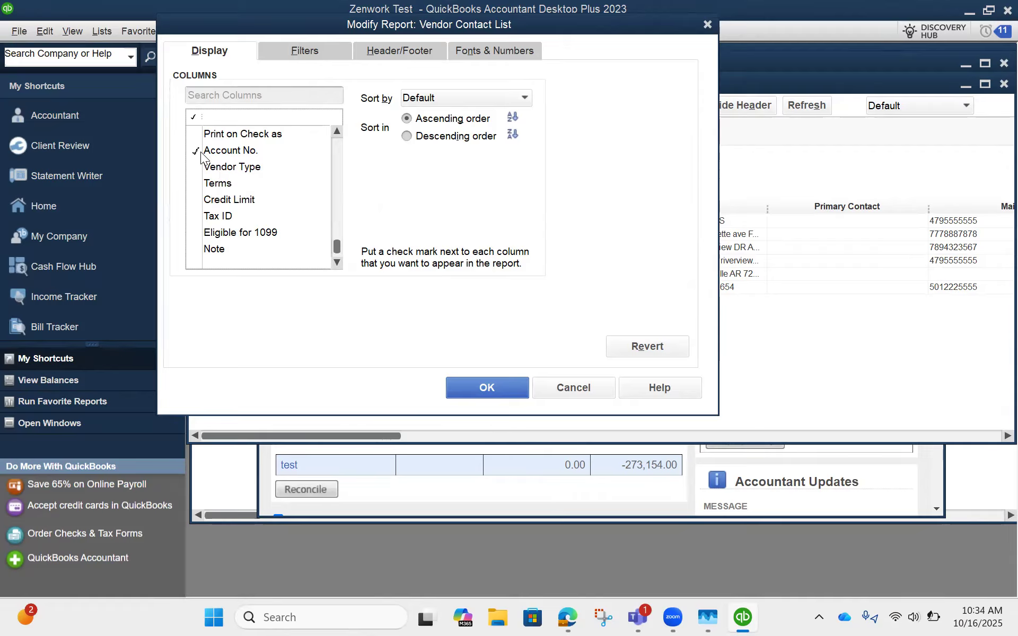
pyautogui.click(193, 217)
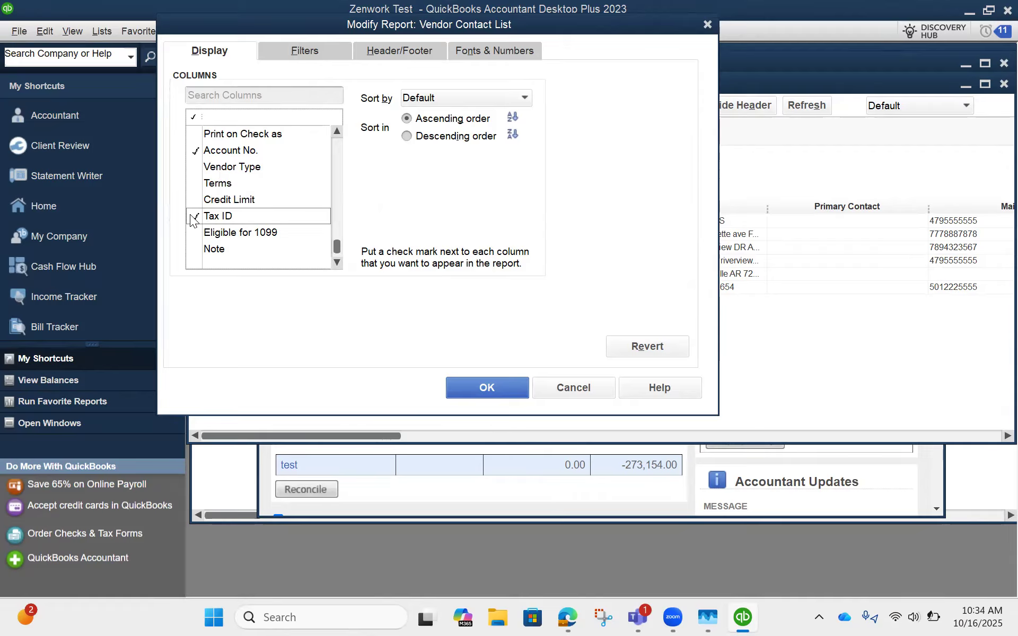
pyautogui.click(193, 233)
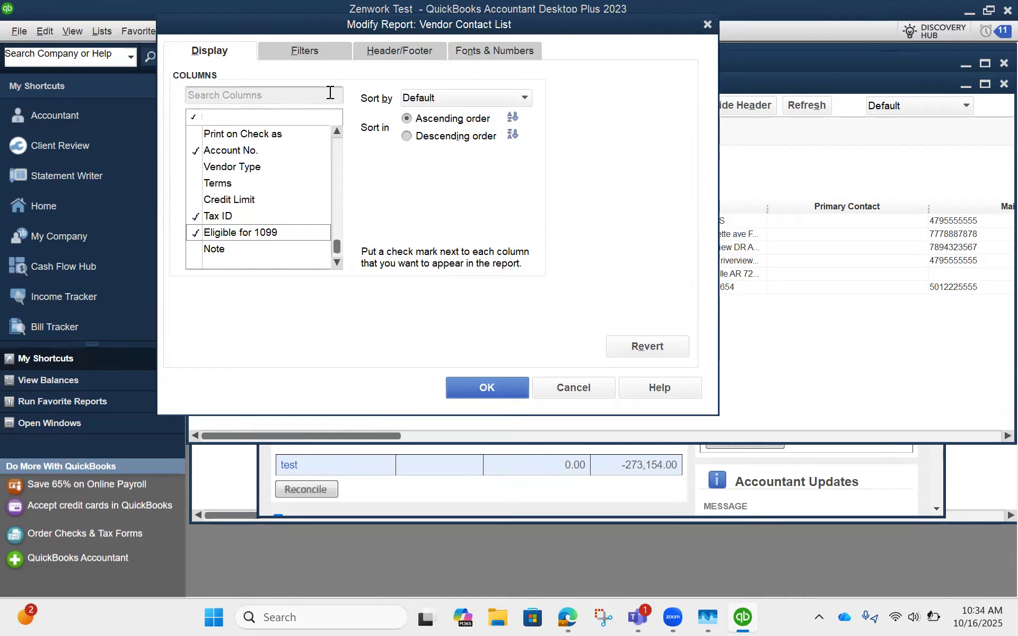
# Step: Set the report's Active Status filter to All and apply the report modifications
pyautogui.click(304, 53)
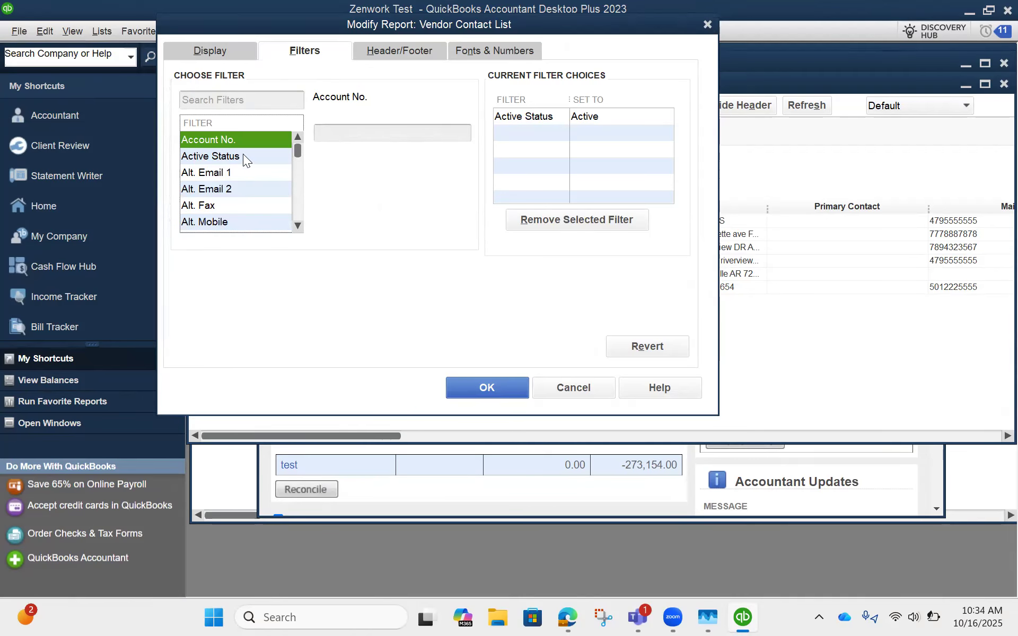
pyautogui.click(244, 157)
pyautogui.click(320, 133)
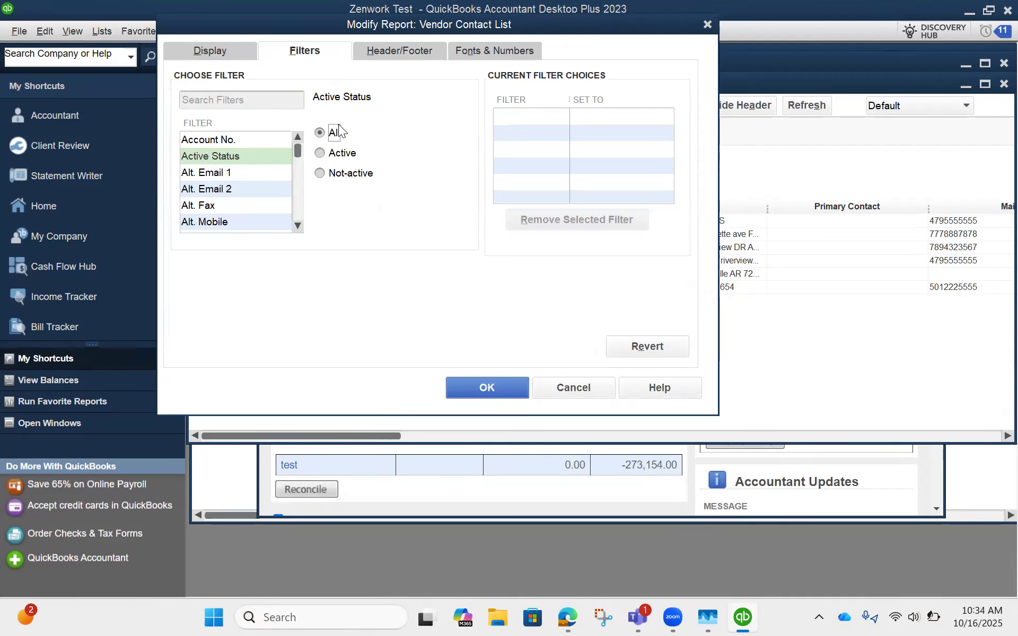
pyautogui.click(474, 386)
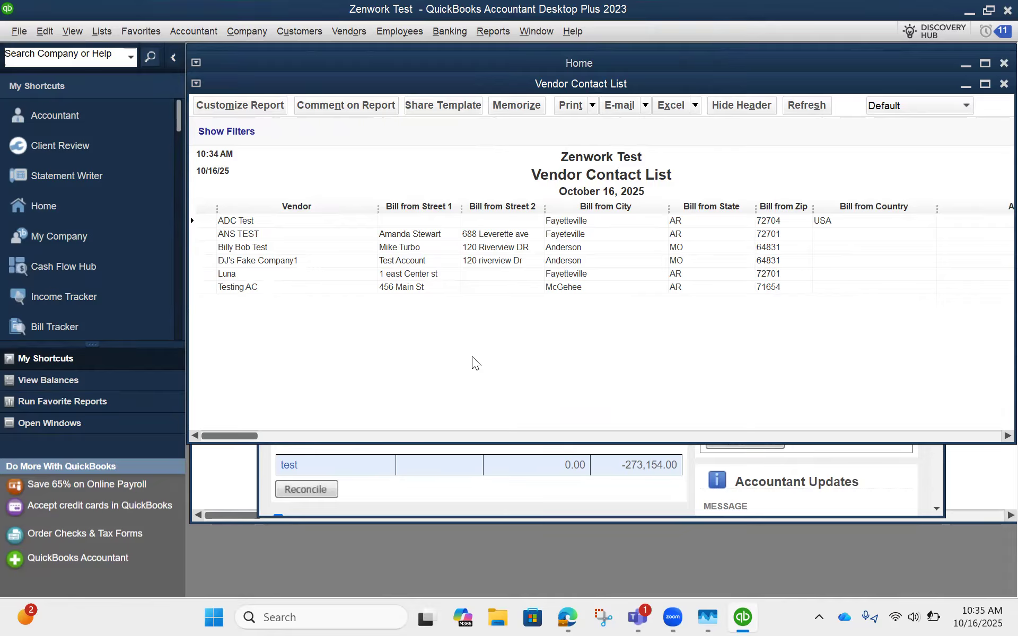
# Step: Export the Vendor Contact List to a new worksheet in a new workbook and switch to Excel
pyautogui.click(673, 107)
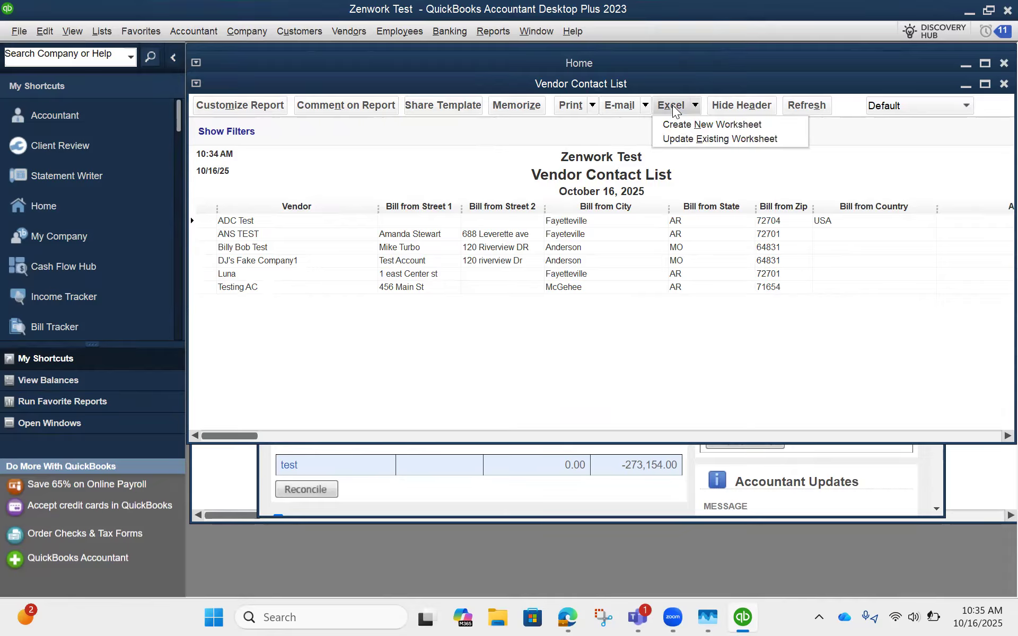
pyautogui.click(675, 126)
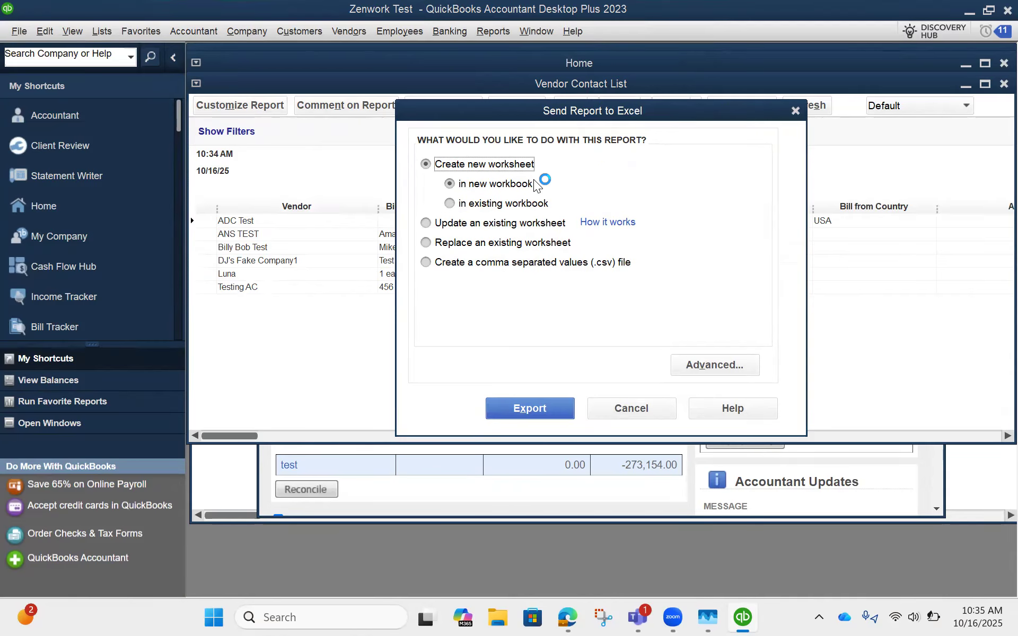
pyautogui.click(523, 411)
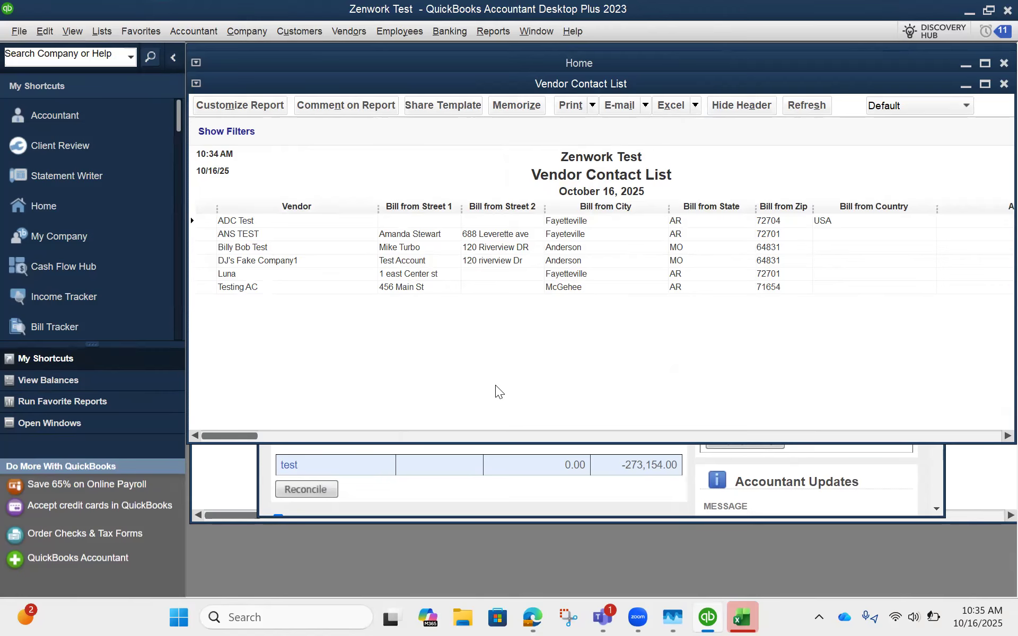
pyautogui.click(745, 617)
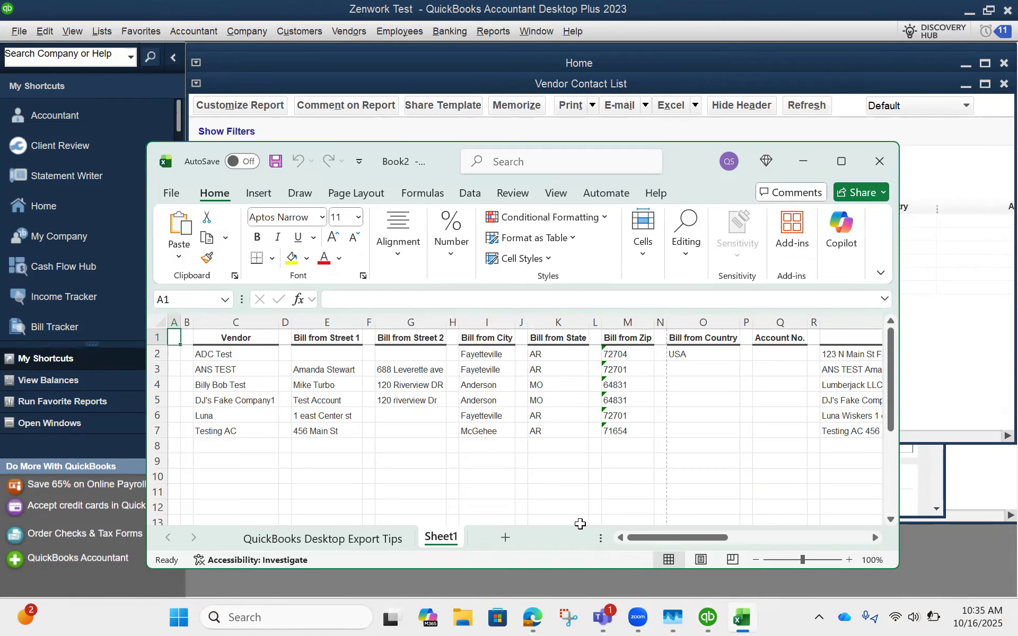
# Step: Examine the exported vendor columns on Sheet1 and the QuickBooks Desktop Export Tips sheet
pyautogui.moveTo(679, 537); pyautogui.dragTo(848, 541)
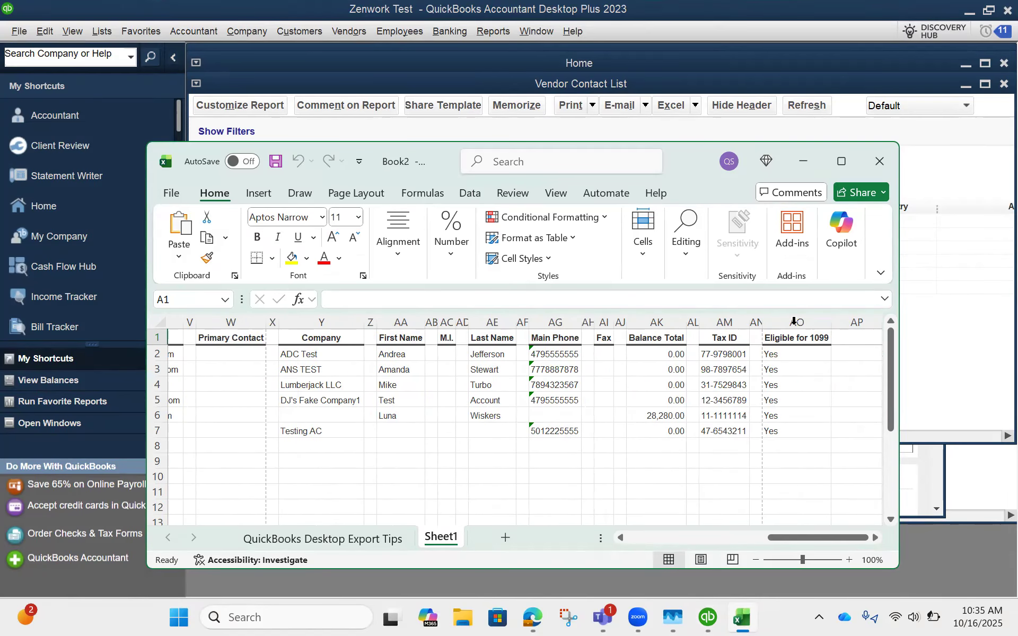
pyautogui.click(278, 538)
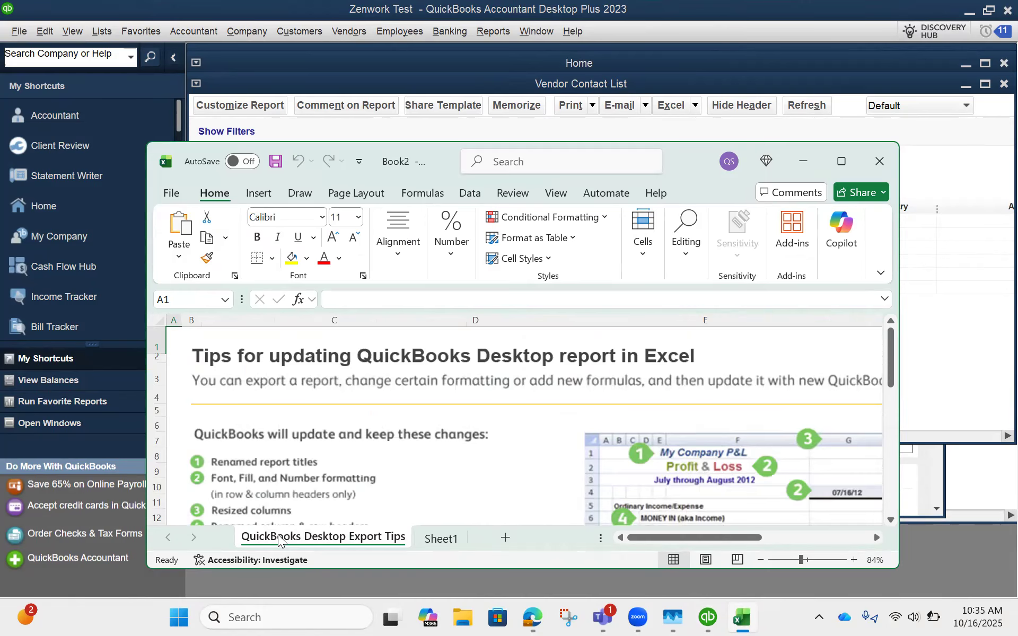
pyautogui.click(450, 540)
pyautogui.moveTo(780, 537); pyautogui.dragTo(586, 531)
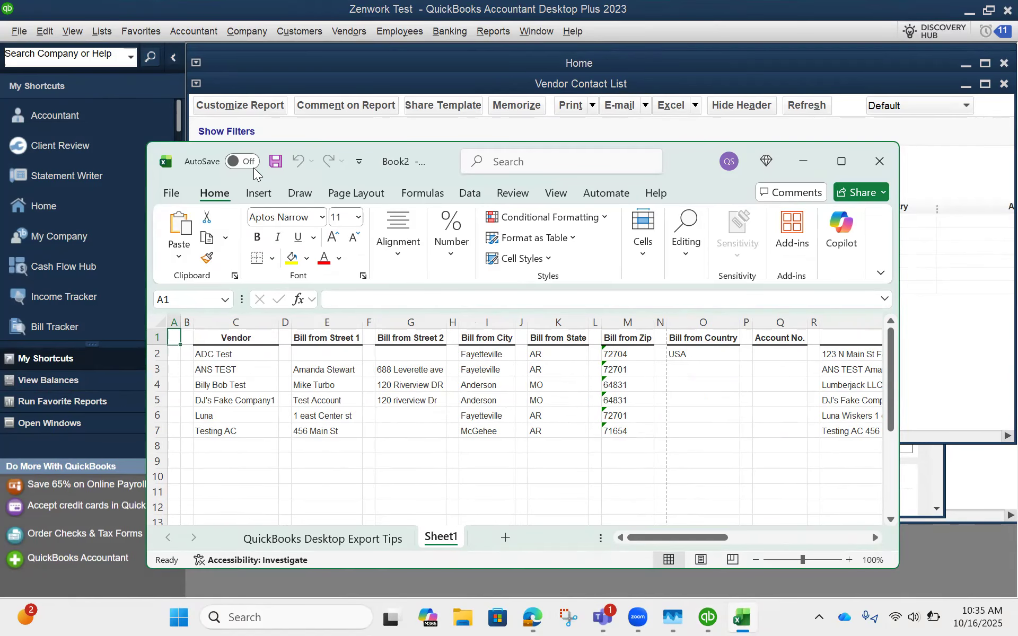
# Step: Start saving the exported workbook and set its file type to Excel Workbook (*.xlsx)
pyautogui.click(275, 162)
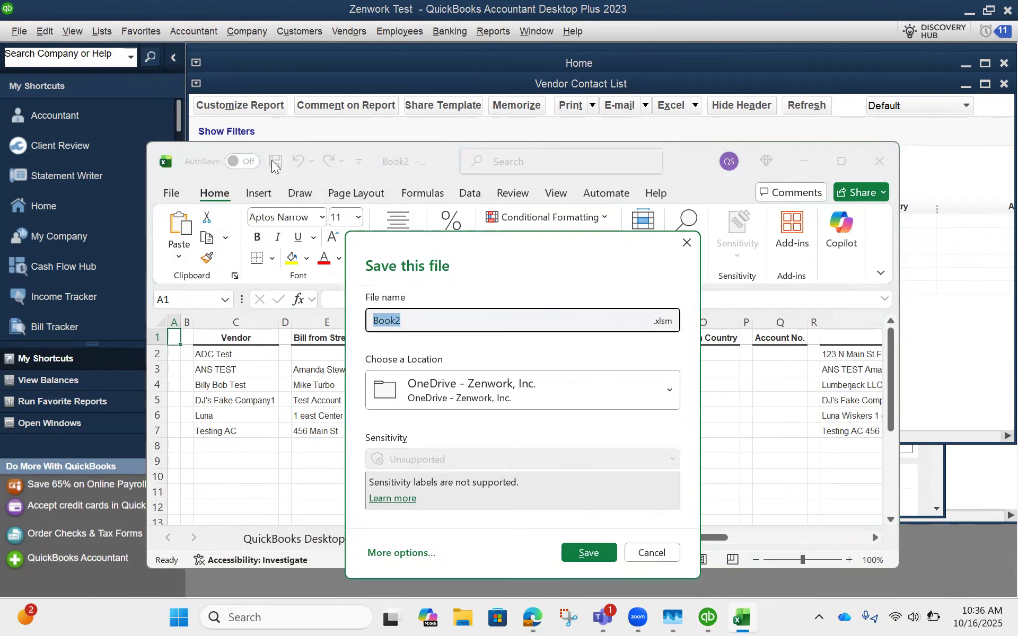
pyautogui.click(666, 325)
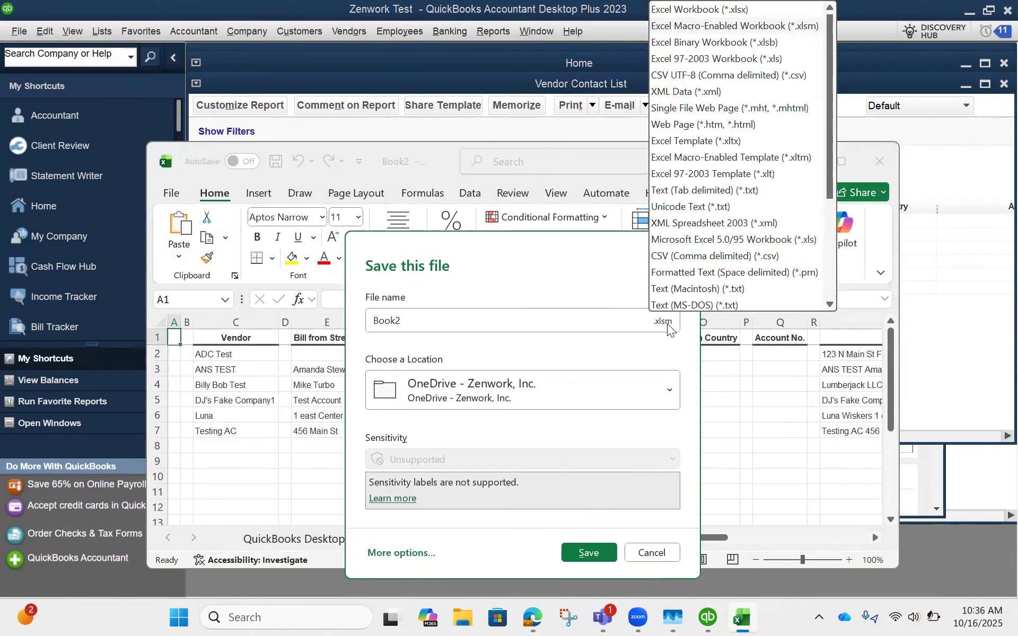
pyautogui.click(734, 10)
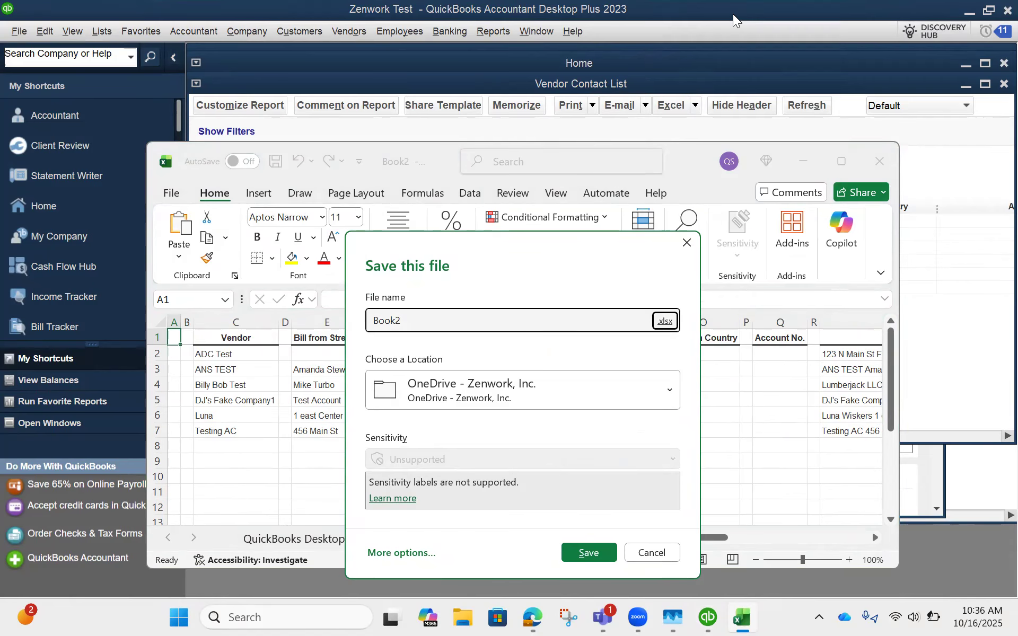
# Step: Name the file "Vendor contact" and save it as a macro-free workbook in the OneDrive location
pyautogui.click(414, 322)
pyautogui.write('Ve')
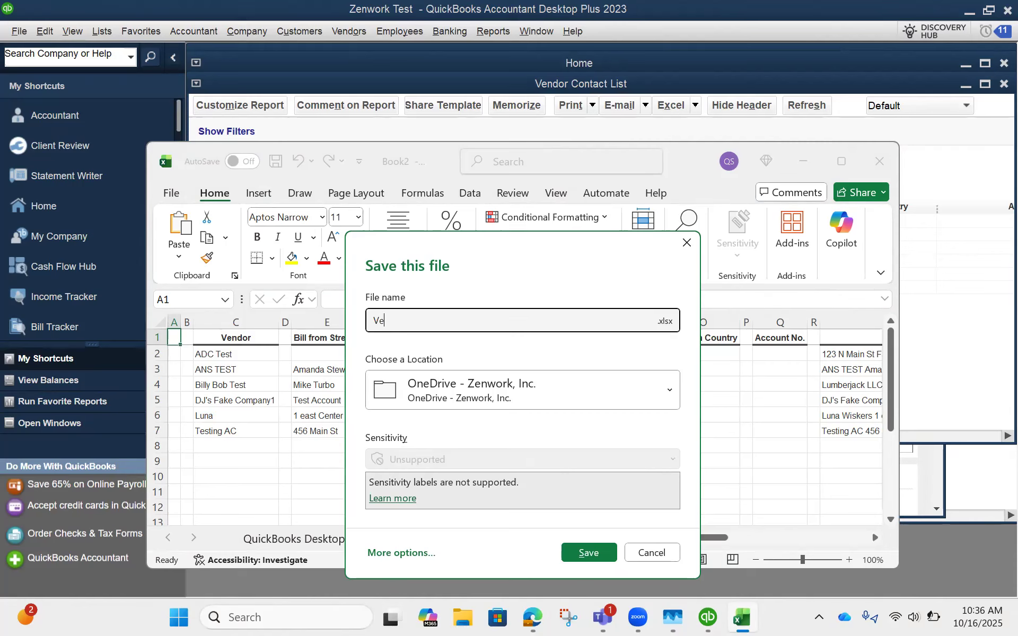
pyautogui.write('ndir ==')
pyautogui.press('BackSpace')
pyautogui.press('BackSpace')
pyautogui.press('BackSpace')
pyautogui.press('BackSpace')
pyautogui.press('BackSpace')
pyautogui.write('or')
pyautogui.write('cintact')
pyautogui.press('BackSpace')
pyautogui.press('BackSpace')
pyautogui.press('BackSpace')
pyautogui.press('BackSpace')
pyautogui.press('BackSpace')
pyautogui.press('BackSpace')
pyautogui.press('BackSpace')
pyautogui.write('ontact')
pyautogui.click(590, 551)
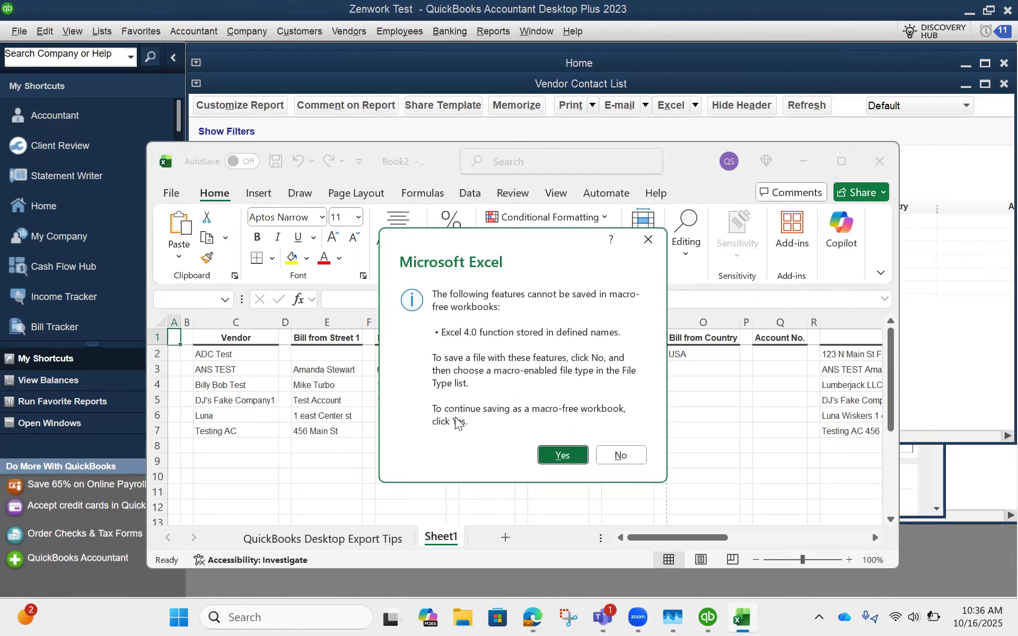
pyautogui.click(572, 461)
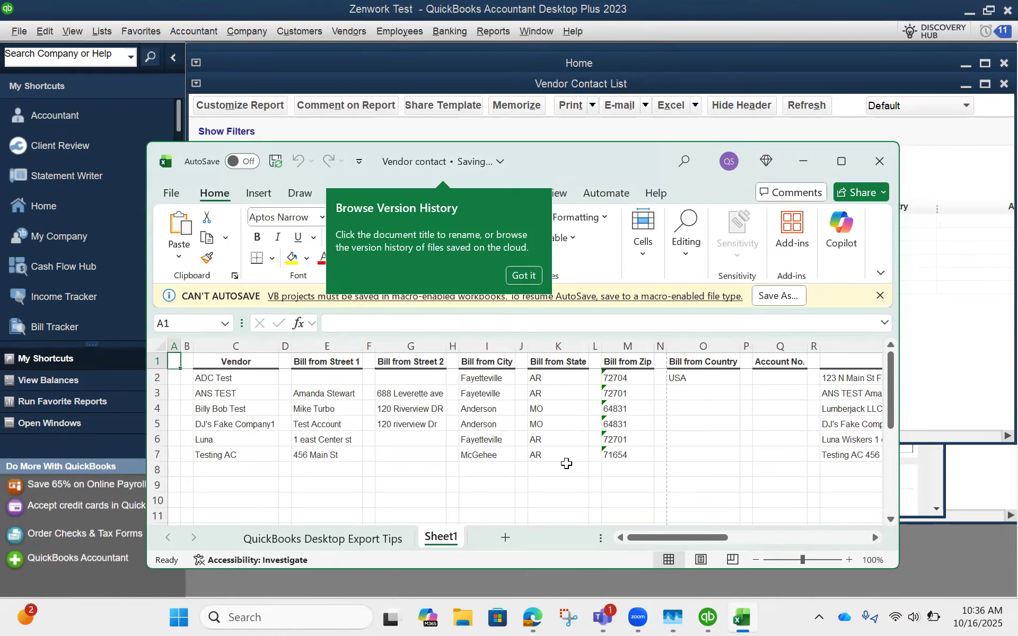
# Step: Dismiss the version history tip and close the saved Vendor contact workbook
pyautogui.click(519, 276)
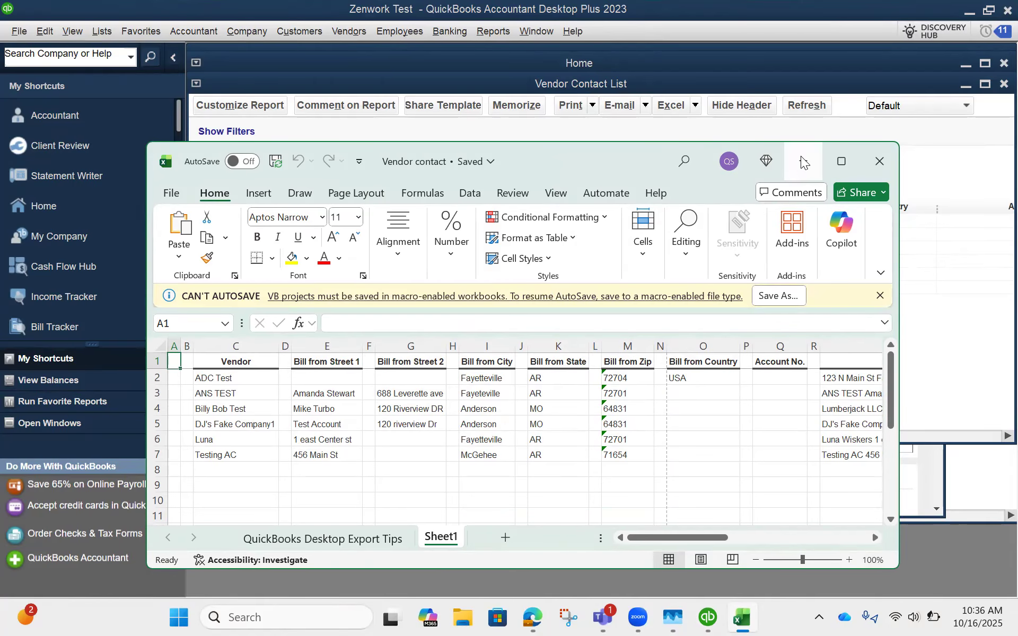
pyautogui.click(803, 162)
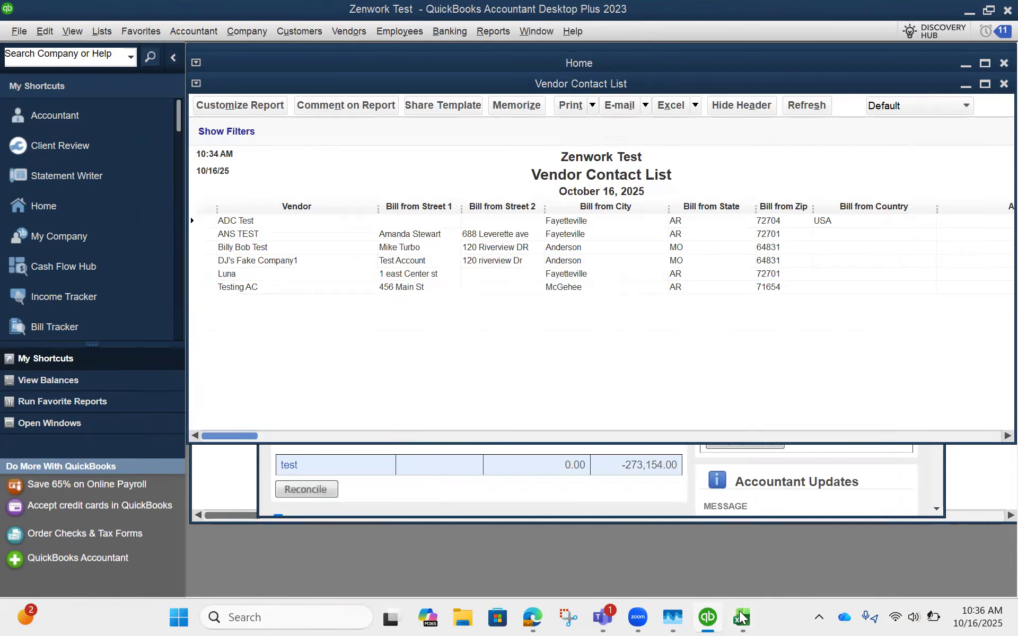
pyautogui.click(872, 164)
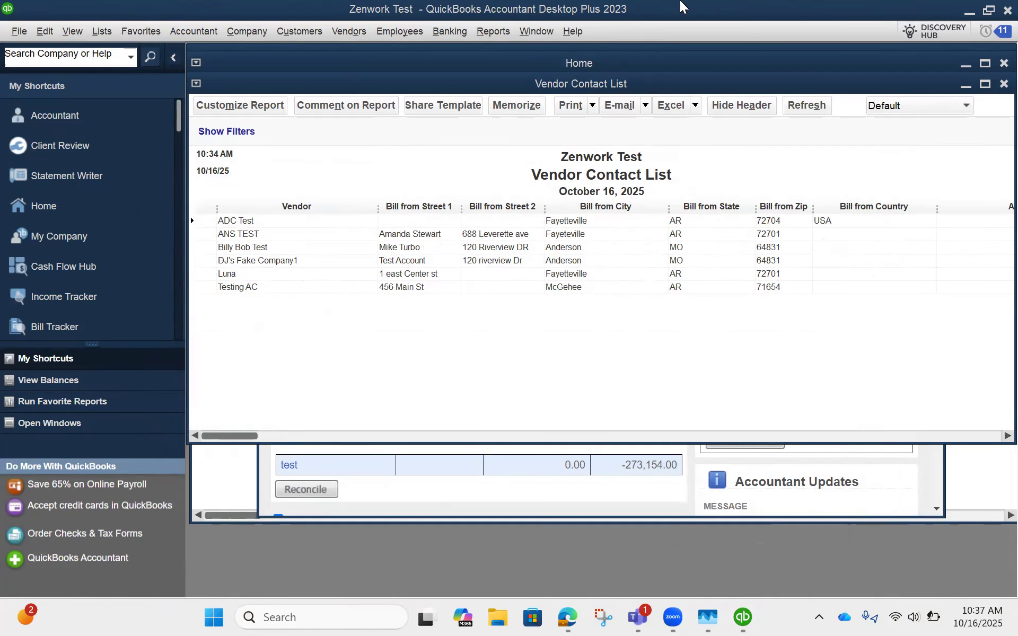
# Step: Leave the Vendor Contact List open without memorizing it and open the 1099 Summary report for vendors
pyautogui.click(994, 89)
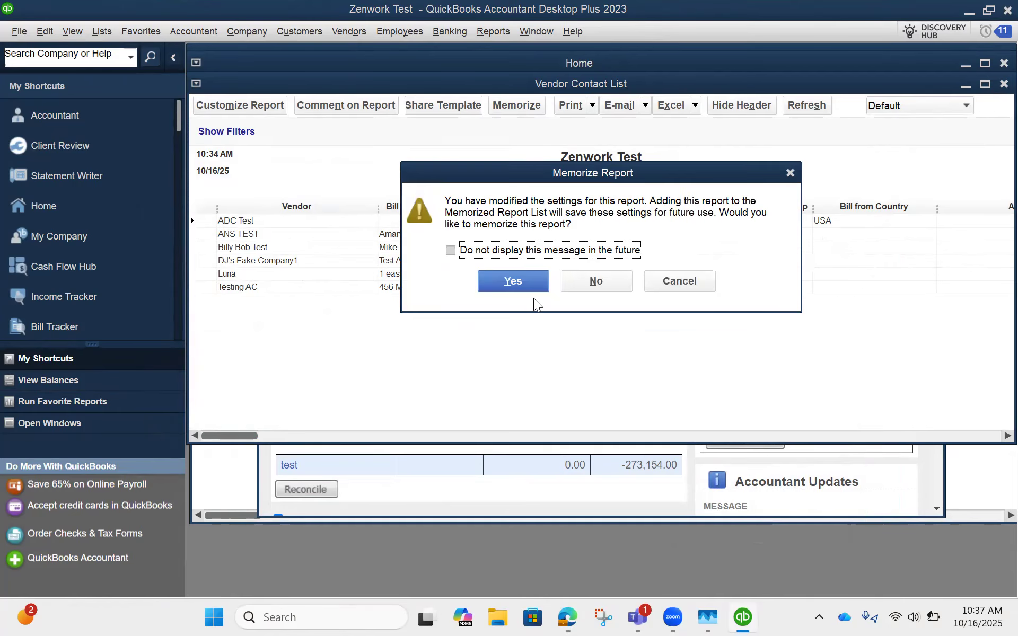
pyautogui.click(790, 174)
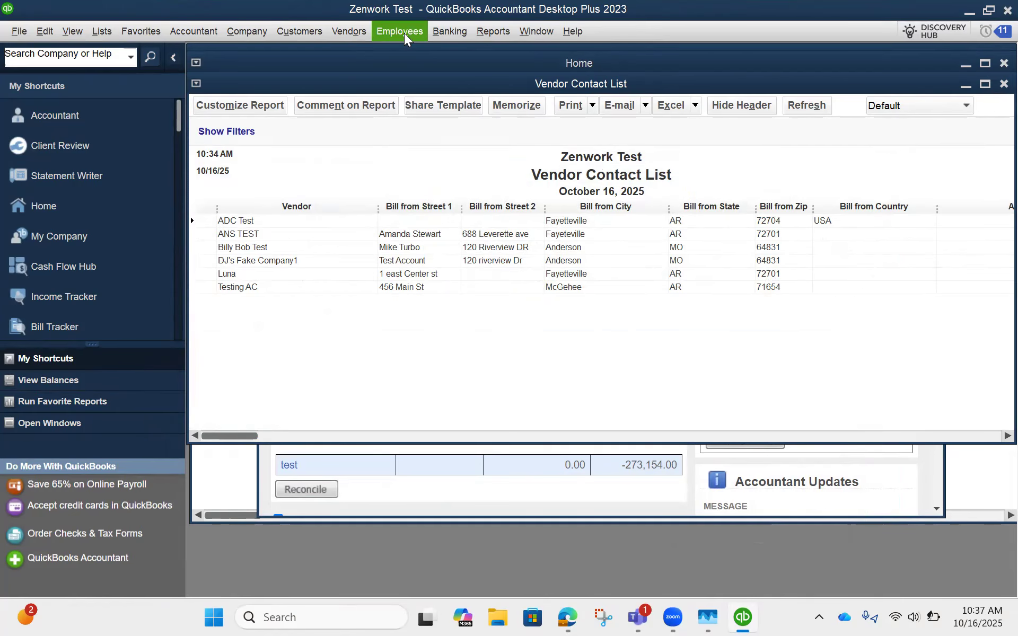
pyautogui.click(492, 33)
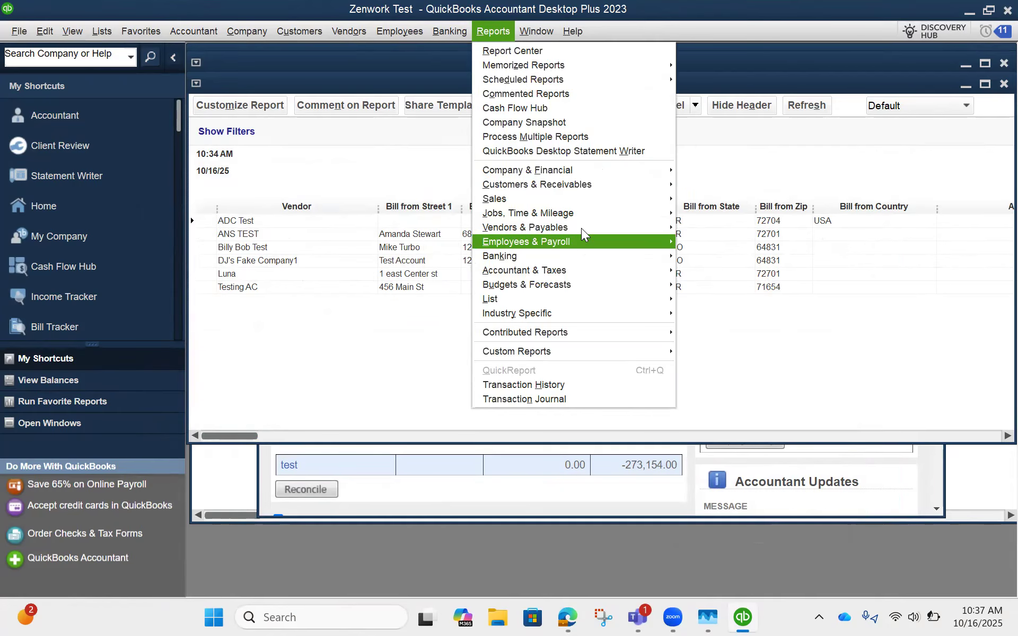
pyautogui.moveTo(583, 232)
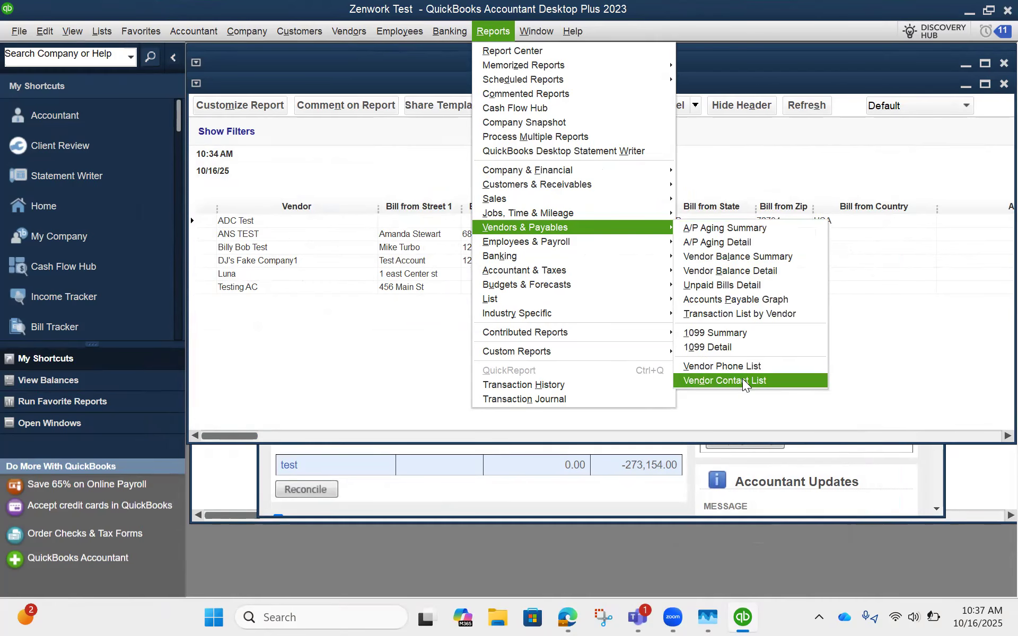
pyautogui.click(743, 333)
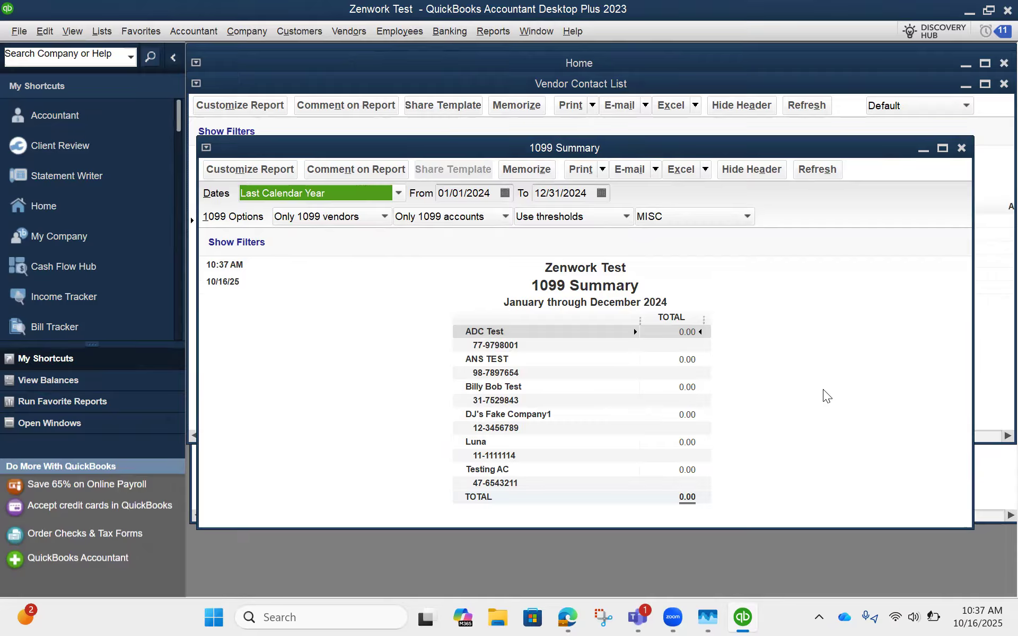
# Step: Keep the 1099 Summary dates at Last Calendar Year and set its form type to NEC
pyautogui.click(278, 197)
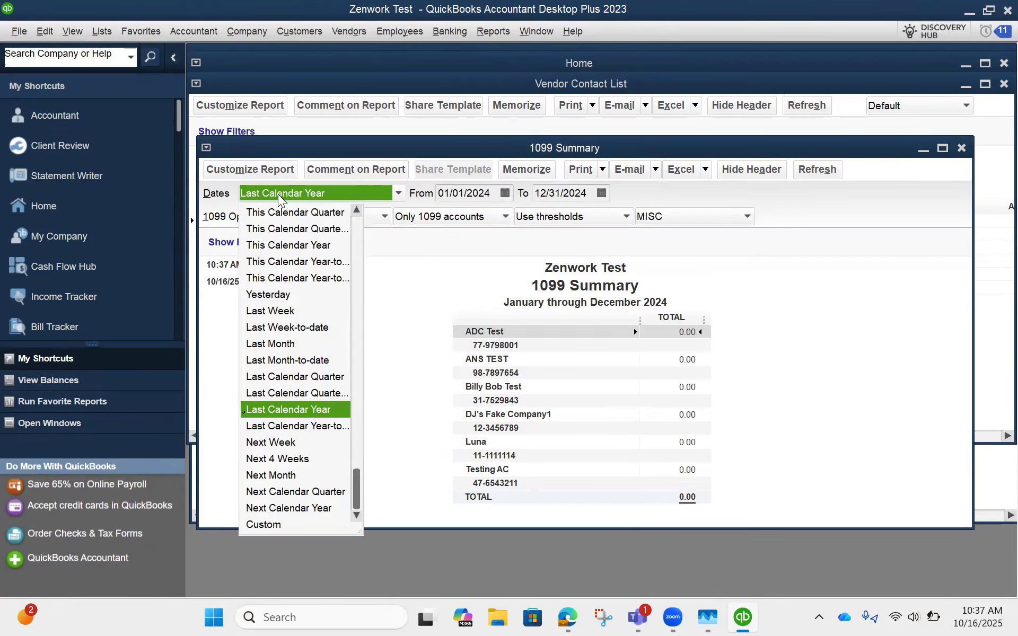
pyautogui.click(412, 311)
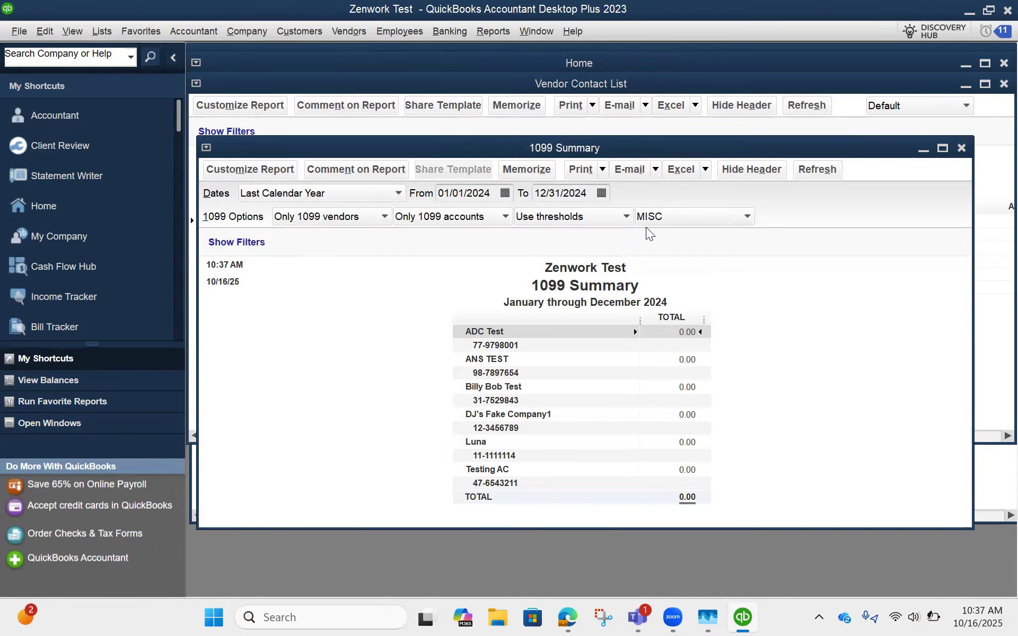
pyautogui.click(662, 218)
pyautogui.click(662, 254)
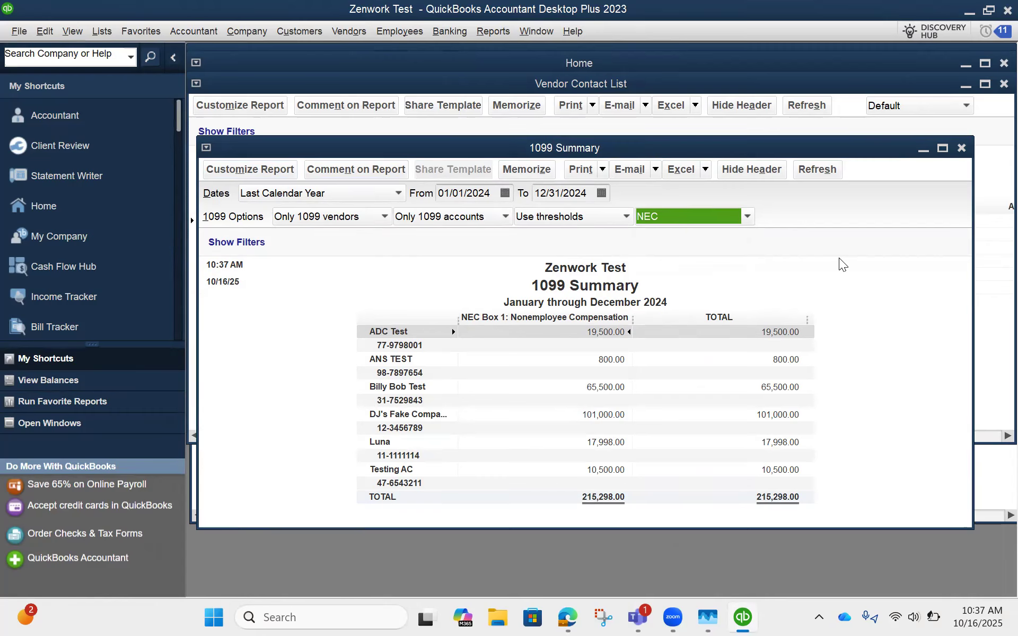
# Step: Export the 1099 Summary to a new Excel worksheet and review the exported workbook's sheets
pyautogui.click(682, 170)
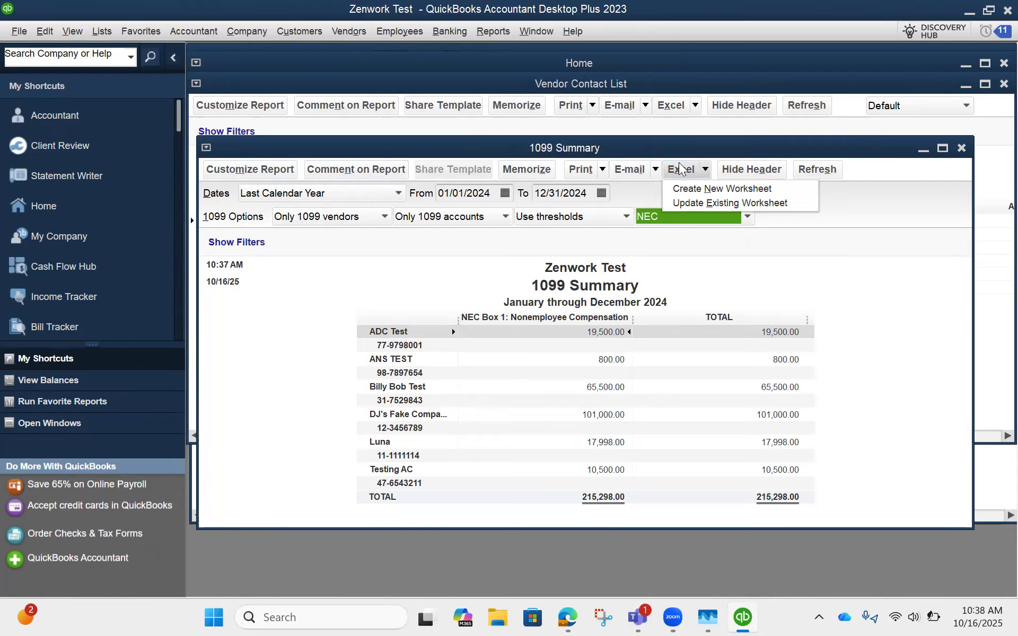
pyautogui.click(683, 189)
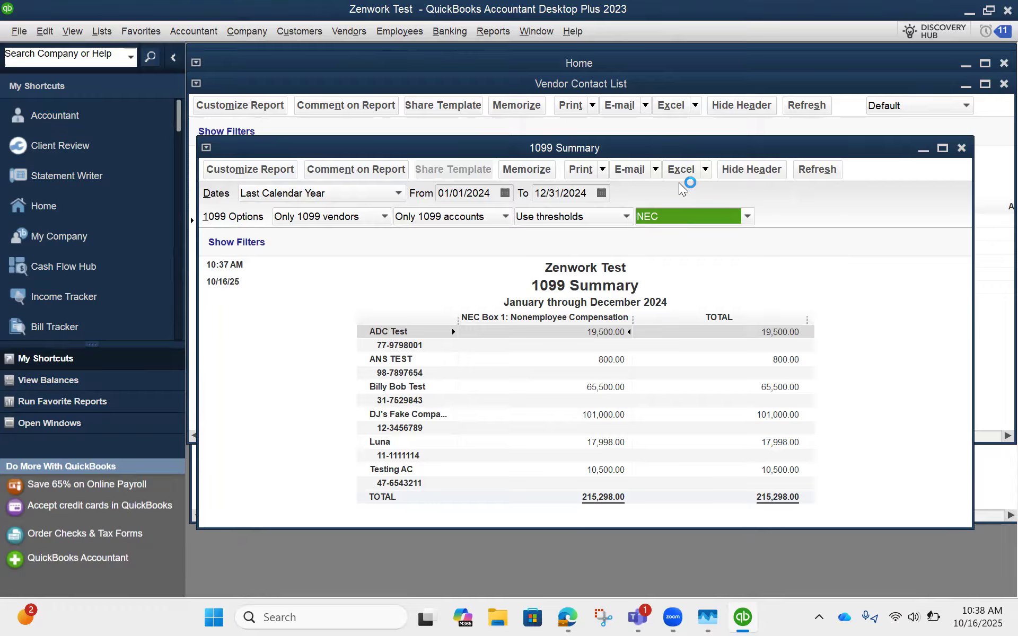
pyautogui.click(522, 409)
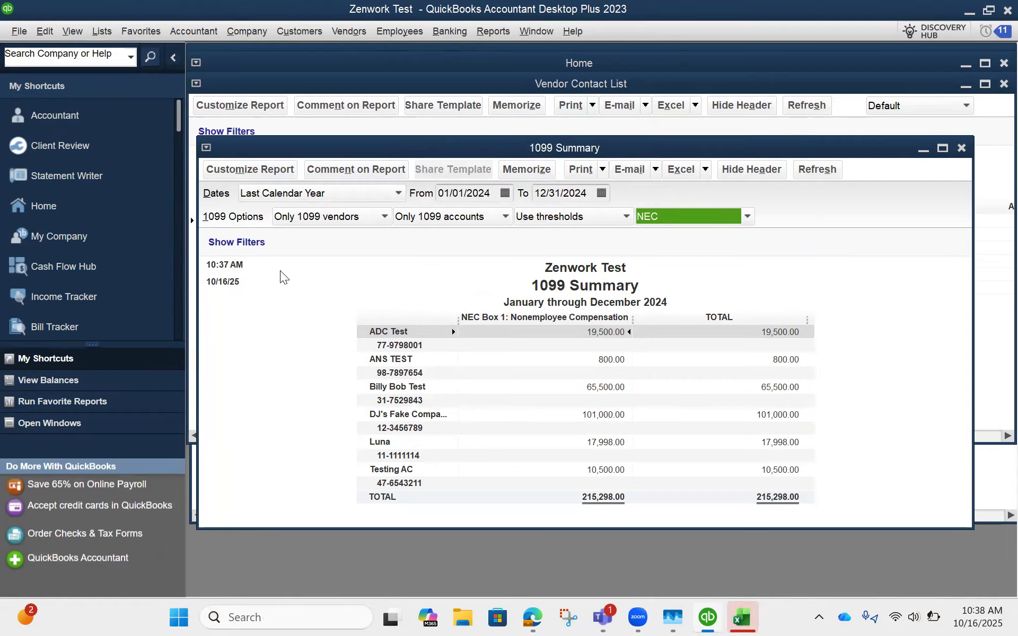
pyautogui.click(741, 617)
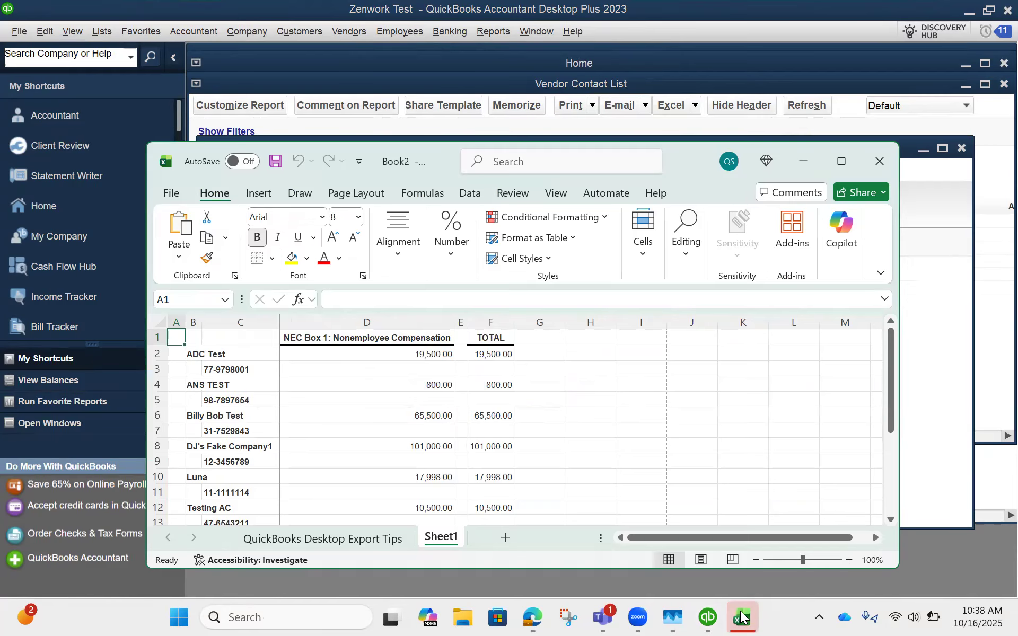
pyautogui.click(322, 540)
pyautogui.click(440, 538)
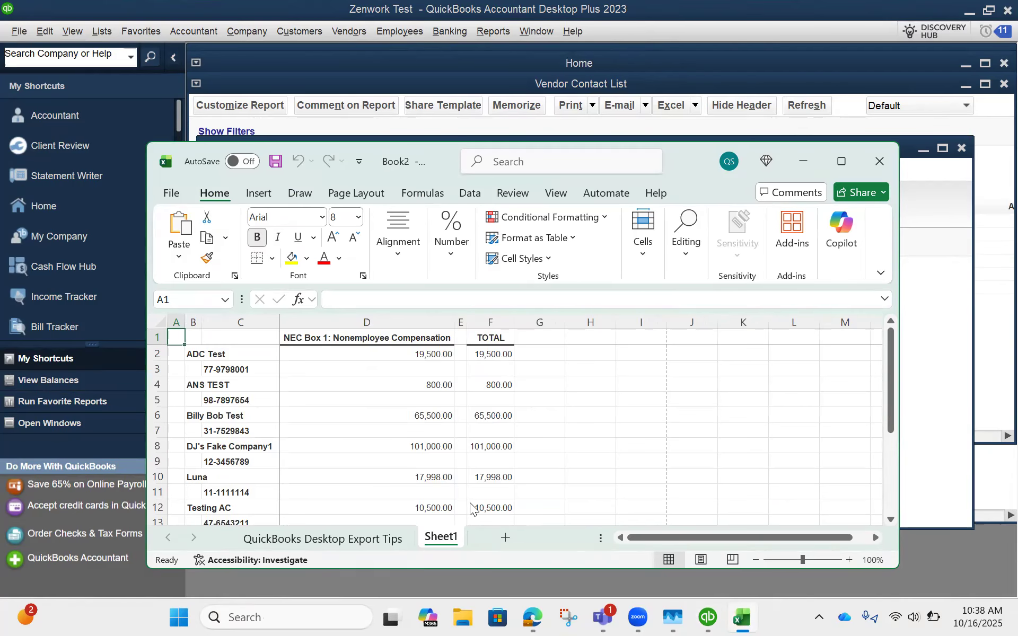
pyautogui.scroll(-2, 491, 419)
pyautogui.scroll(2, 460, 419)
# Step: Save Book2 to the OneDrive location as a macro-free Excel Workbook (*.xlsx) and close it
pyautogui.click(276, 161)
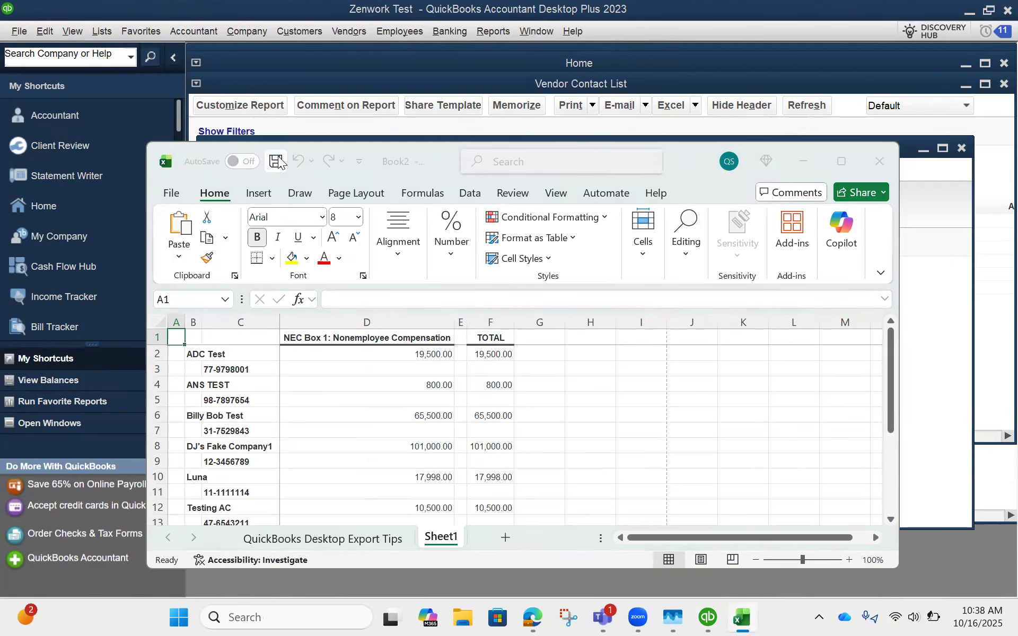
pyautogui.click(662, 321)
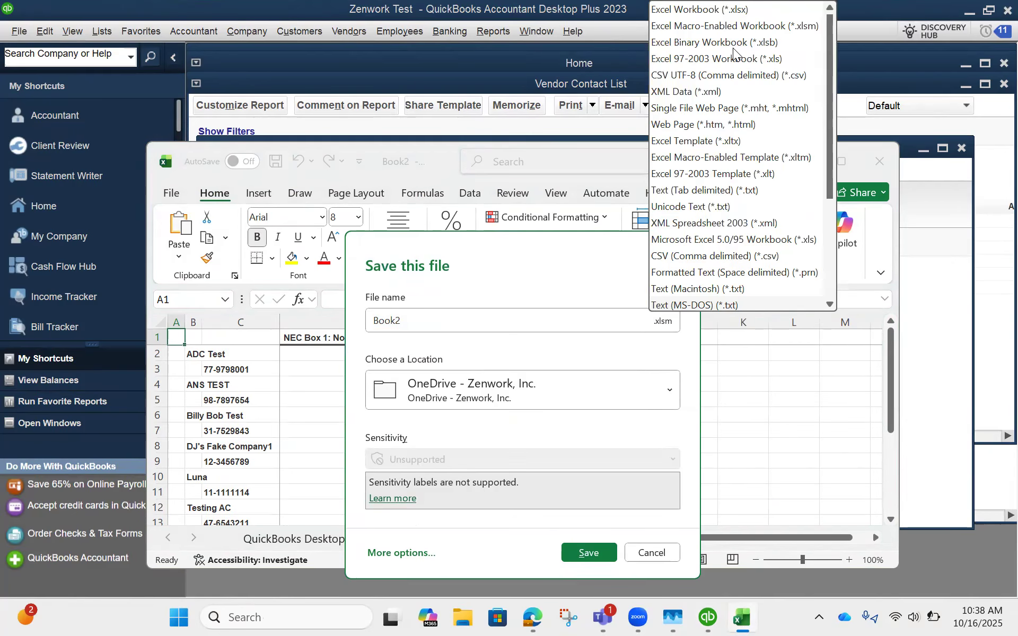
pyautogui.click(726, 15)
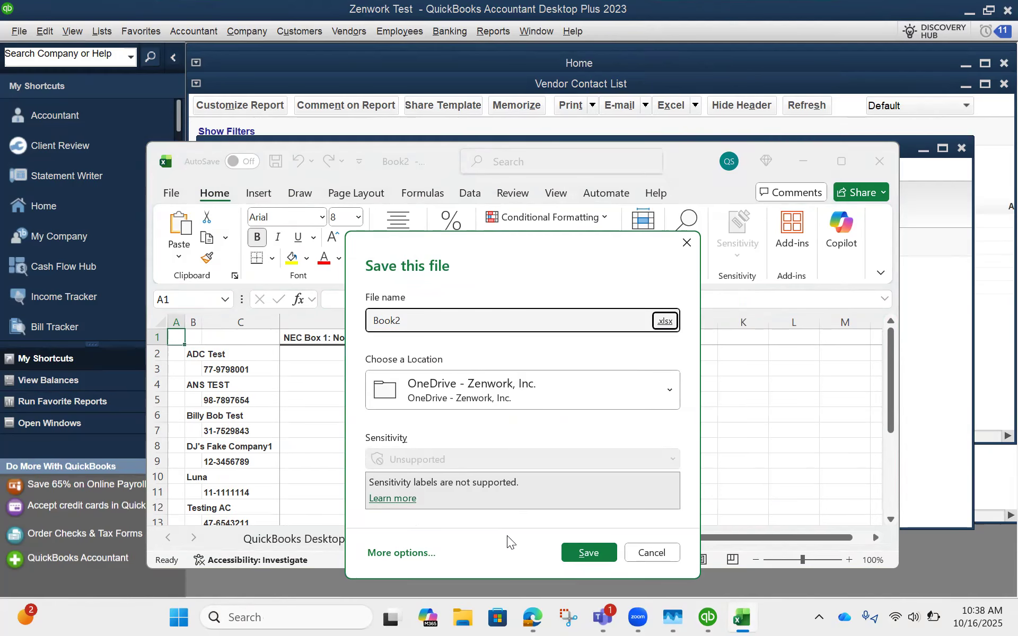
pyautogui.click(584, 552)
pyautogui.click(559, 457)
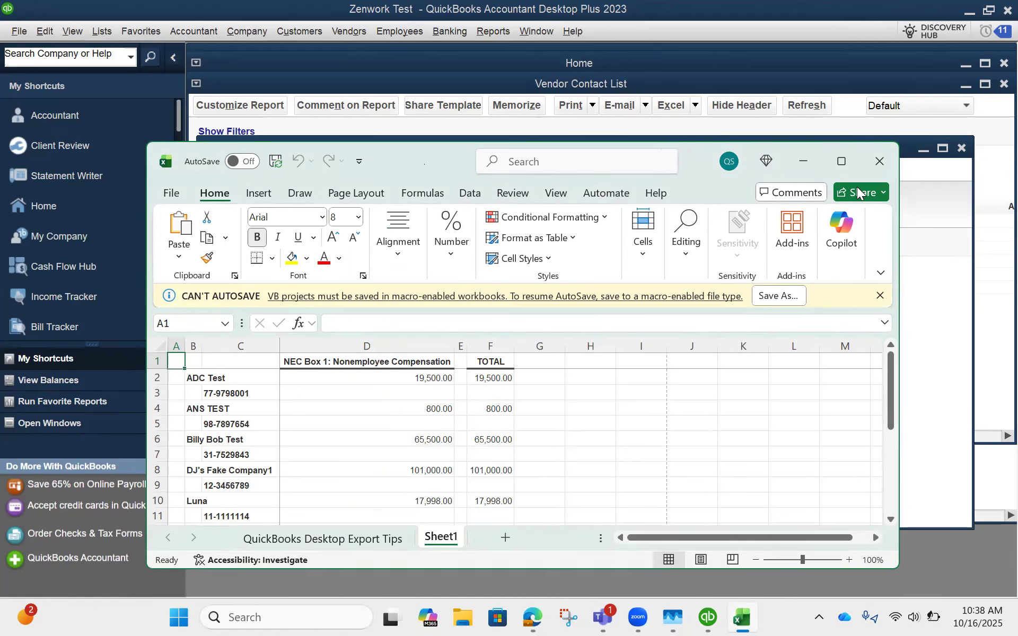
pyautogui.click(878, 162)
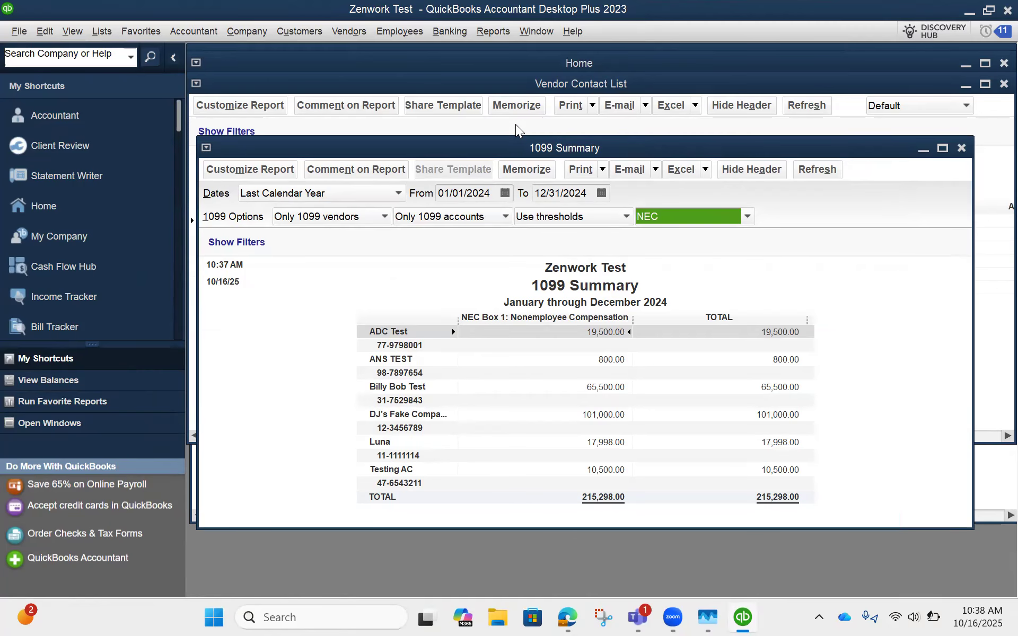
# Step: Switch to Tax1099 in the browser and try to open the QuickBooks Desktop Two-Report Method import, getting past the login page
pyautogui.click(577, 618)
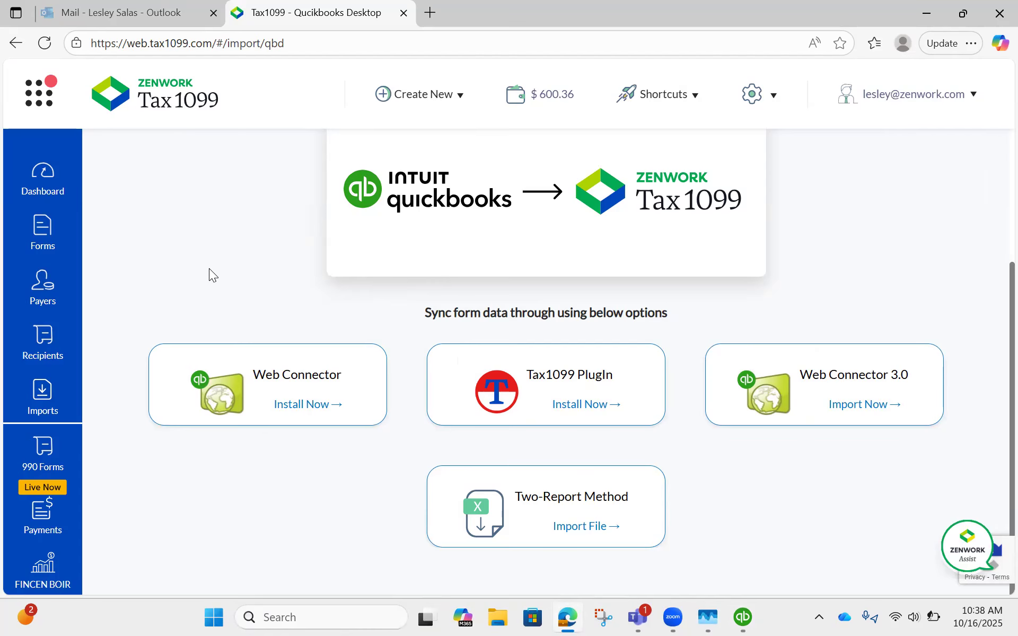
pyautogui.scroll(3, 211, 287)
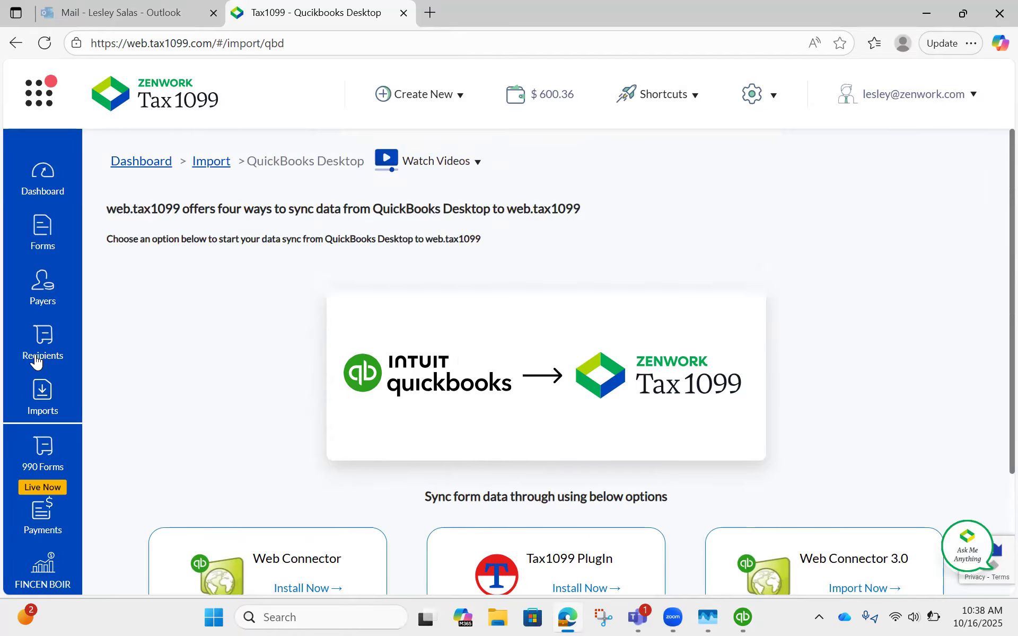
pyautogui.scroll(-3, 37, 376)
pyautogui.click(43, 395)
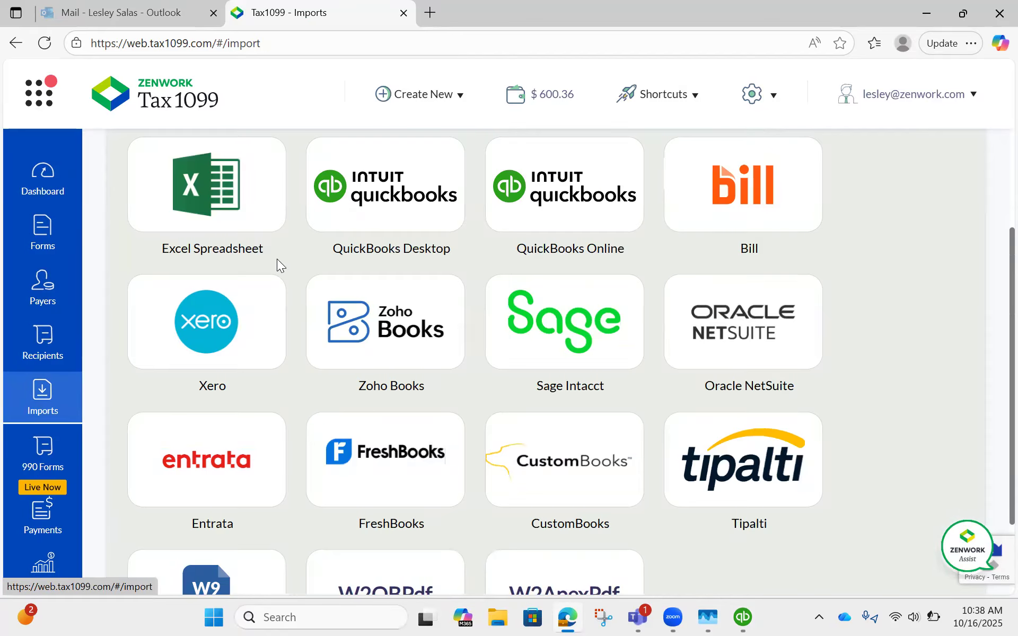
pyautogui.click(371, 207)
pyautogui.scroll(-2, 716, 363)
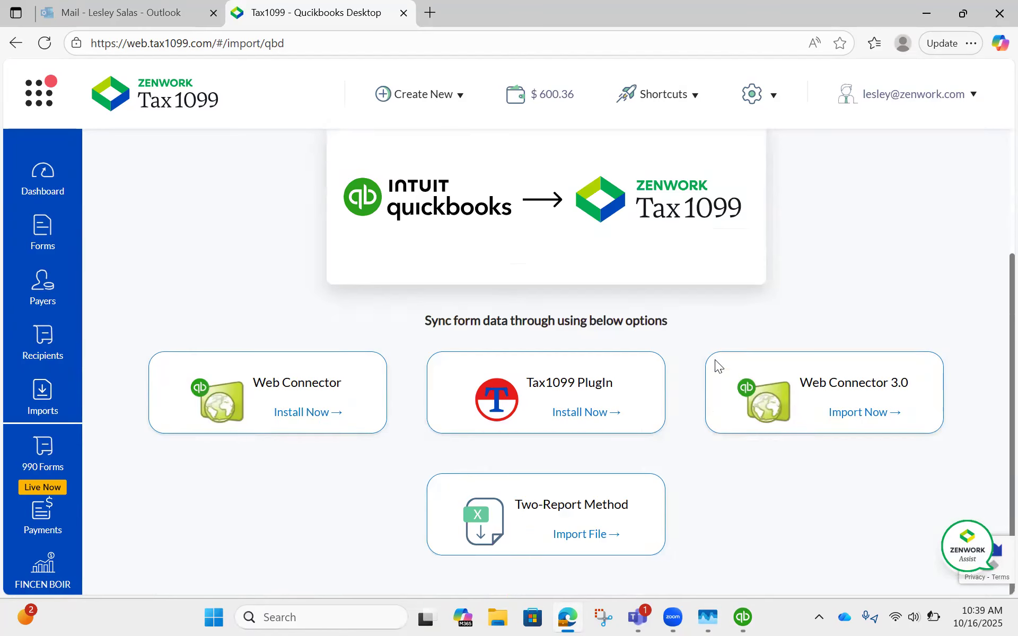
pyautogui.click(570, 491)
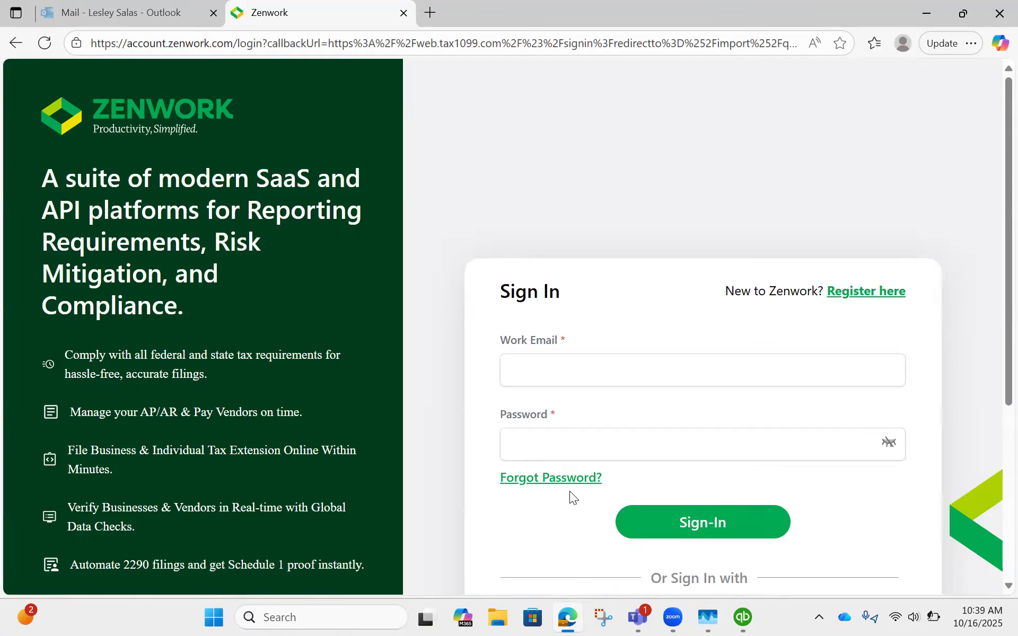
pyautogui.click(669, 525)
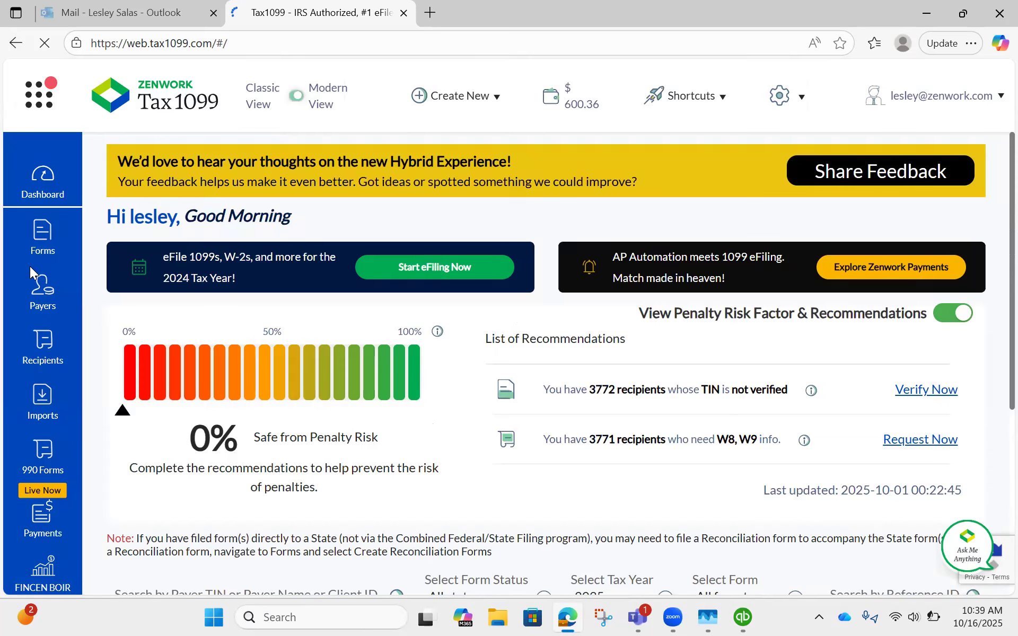
# Step: Open the Two-Report Method file import from the QuickBooks Desktop import options
pyautogui.click(34, 415)
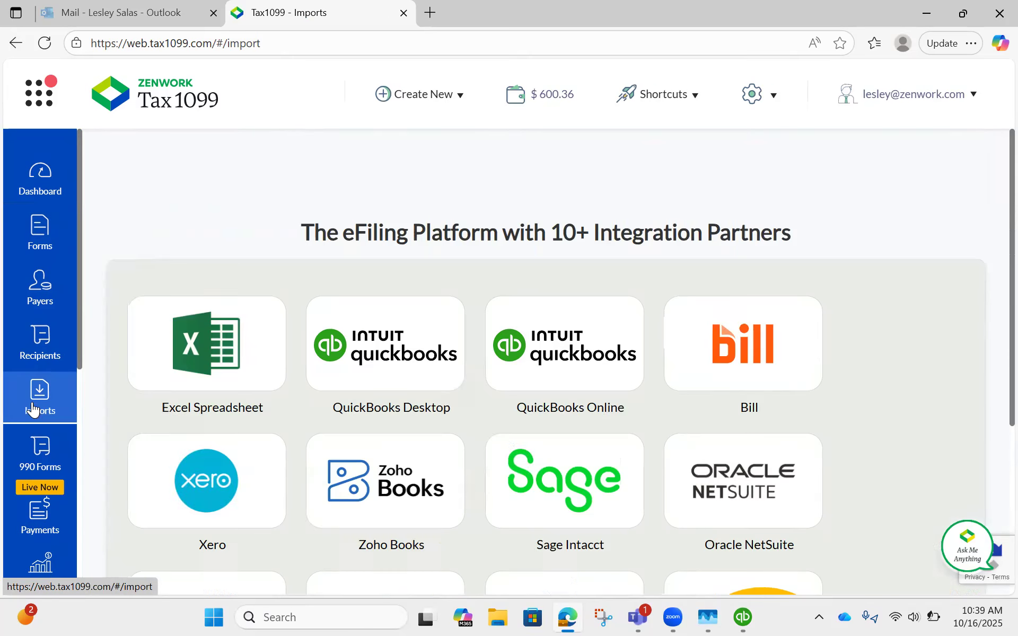
pyautogui.click(438, 350)
pyautogui.scroll(-3, 533, 311)
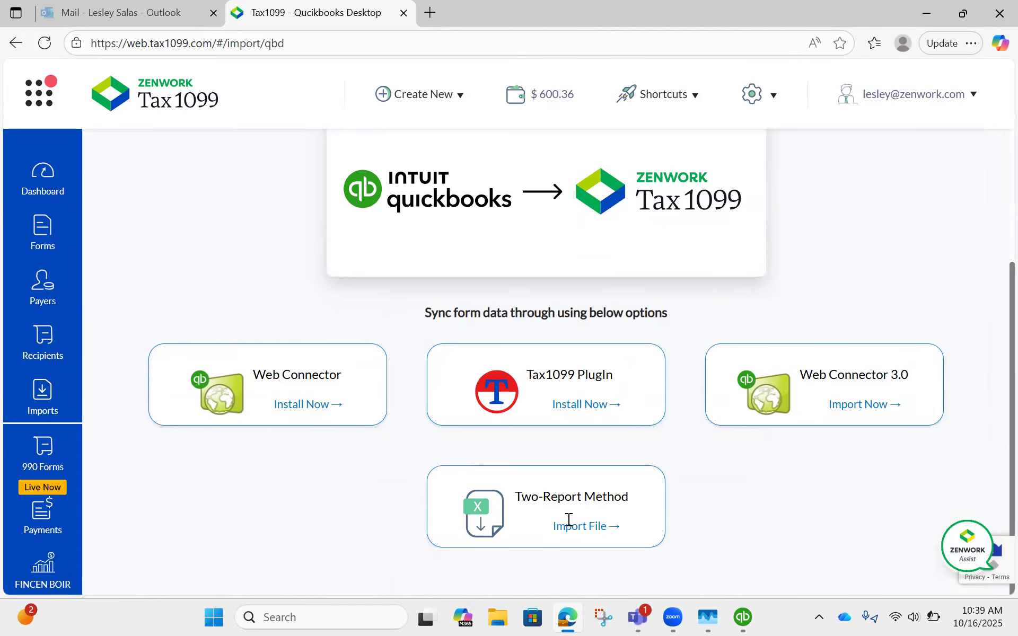
pyautogui.click(568, 522)
pyautogui.scroll(-4, 587, 458)
pyautogui.scroll(2, 587, 454)
pyautogui.scroll(3, 587, 454)
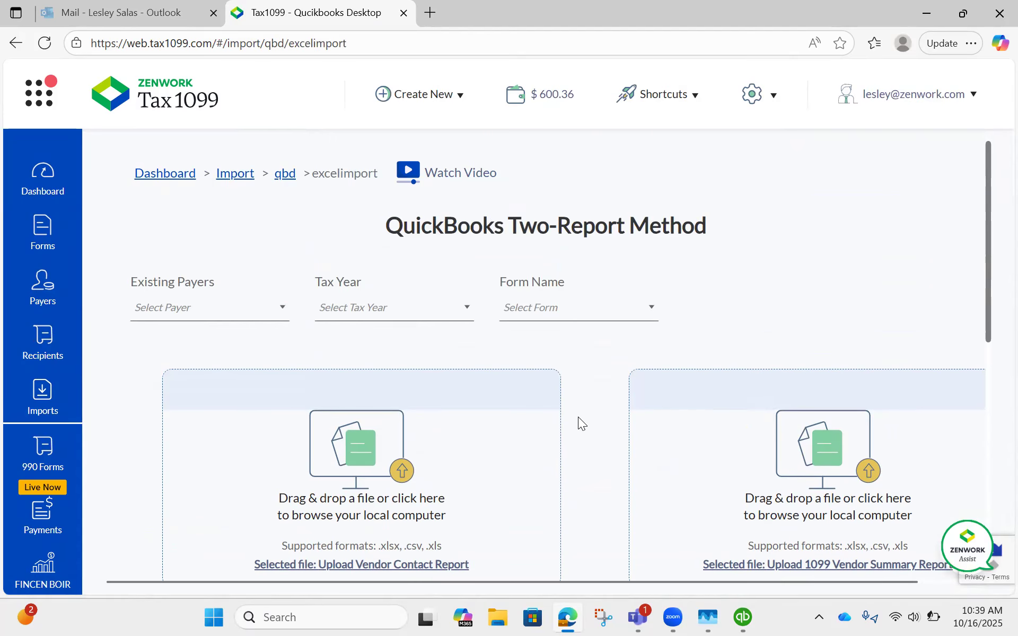
# Step: Set the import to existing payer Zenwork Test, tax year 2024 and form NEC
pyautogui.click(205, 307)
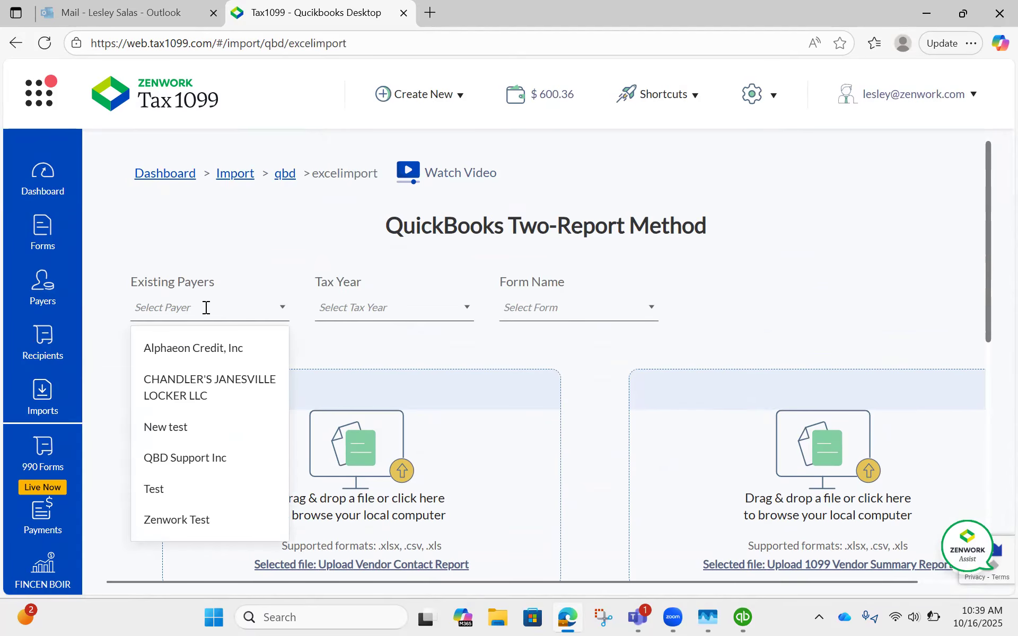
pyautogui.click(178, 520)
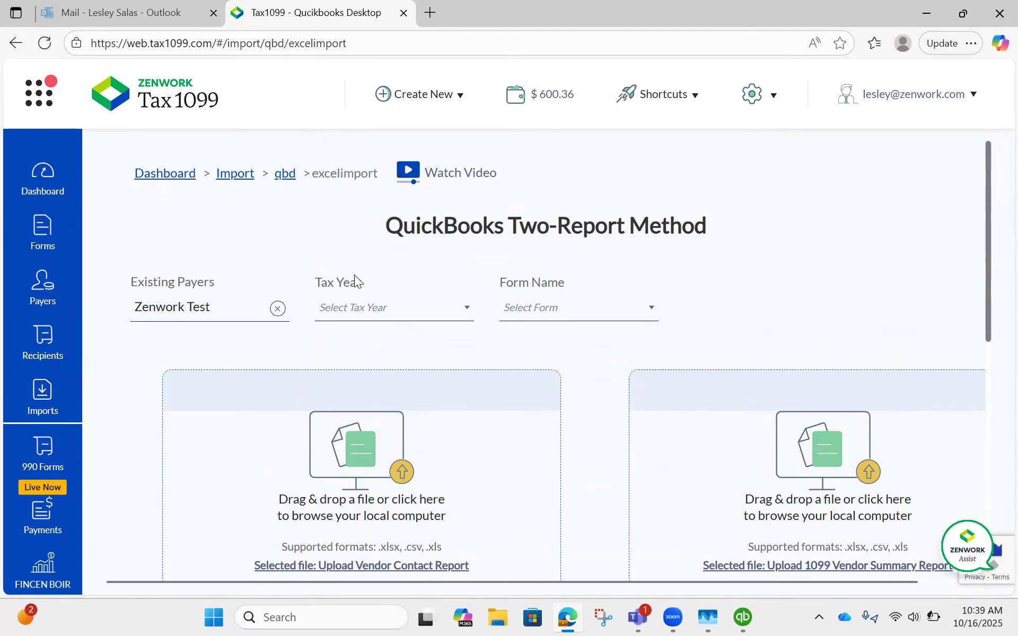
pyautogui.click(385, 313)
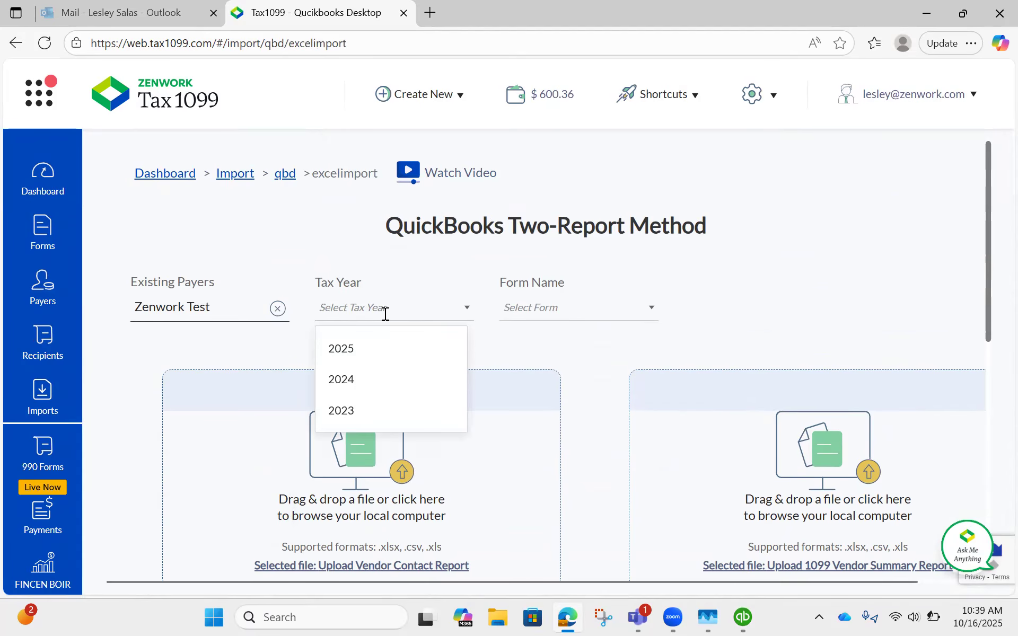
pyautogui.click(350, 381)
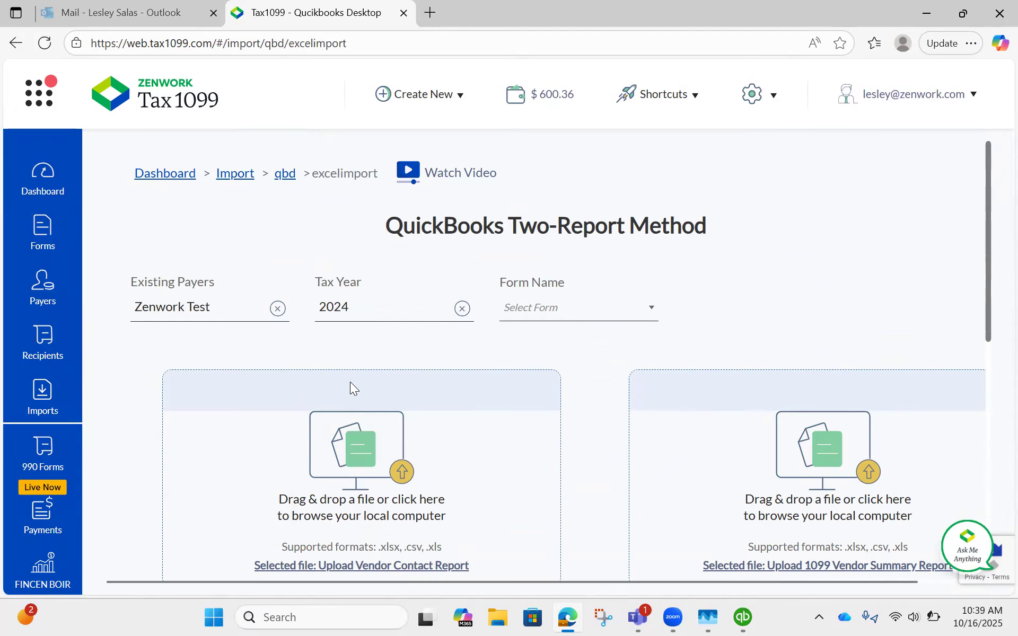
pyautogui.click(539, 307)
pyautogui.click(566, 386)
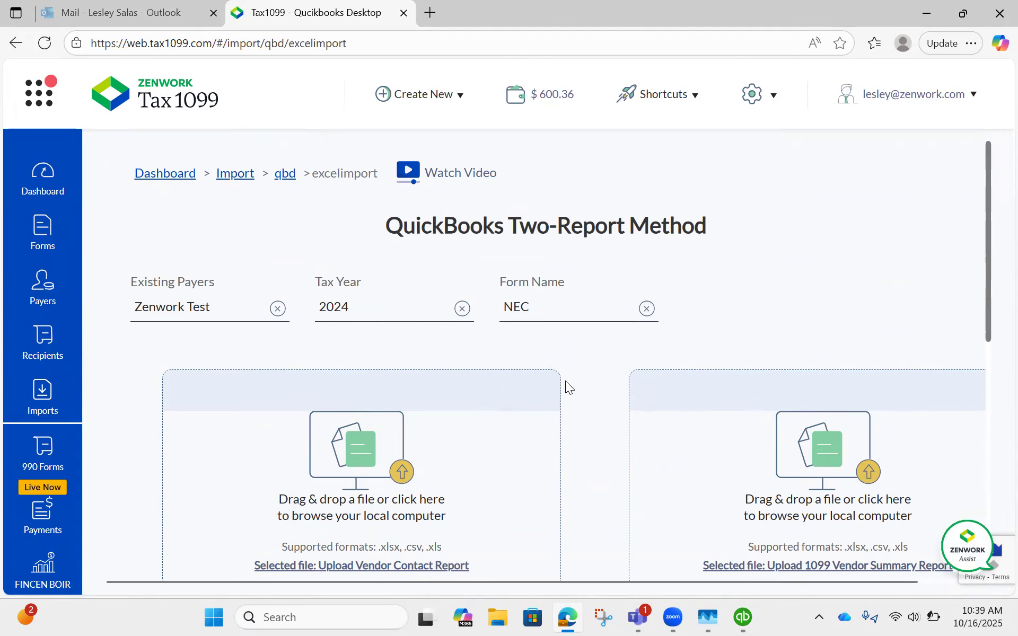
# Step: Upload the file Vendor contact from the QBD - Zenwork OneDrive folder as the Vendor Contact Report
pyautogui.scroll(-5, 576, 369)
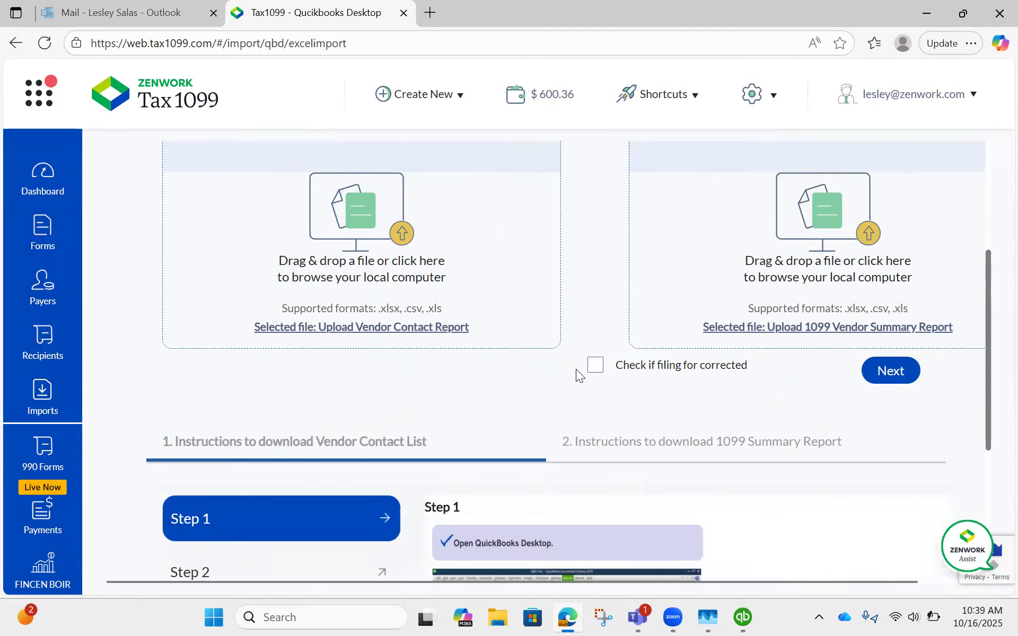
pyautogui.click(359, 213)
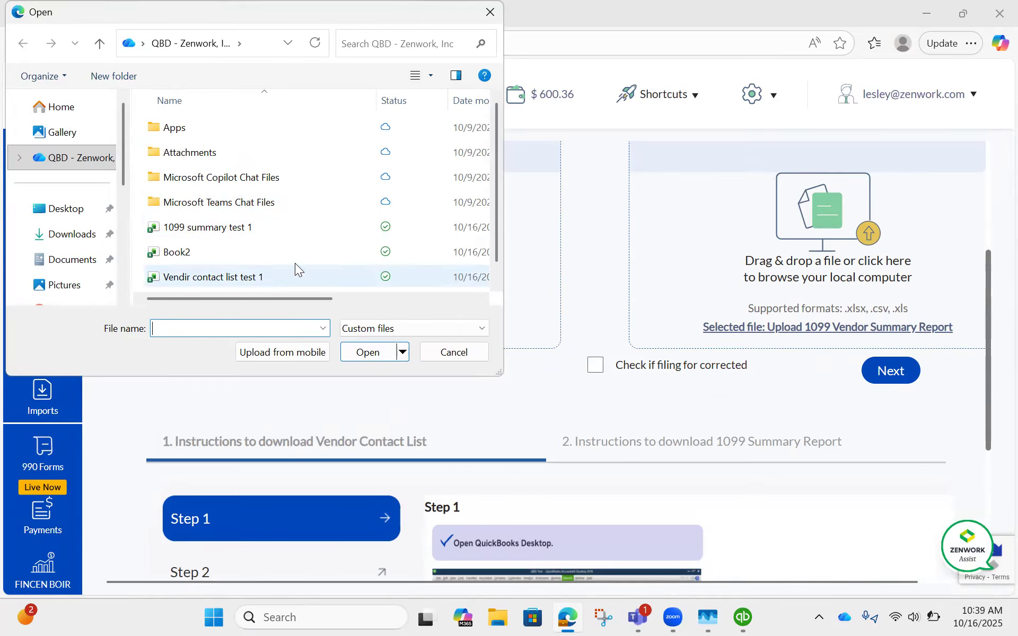
pyautogui.click(47, 160)
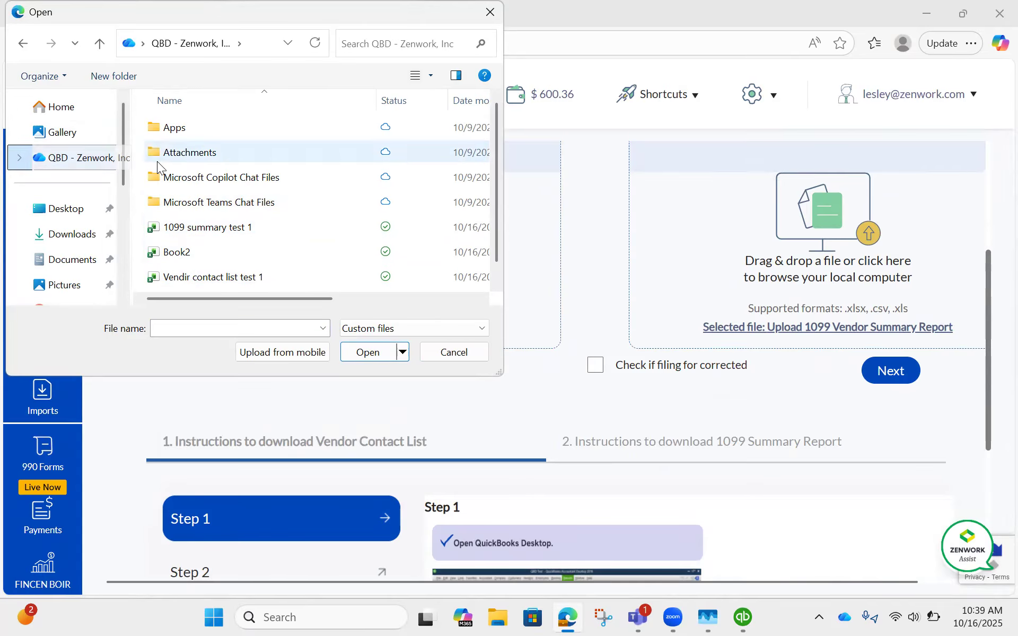
pyautogui.scroll(-1, 239, 167)
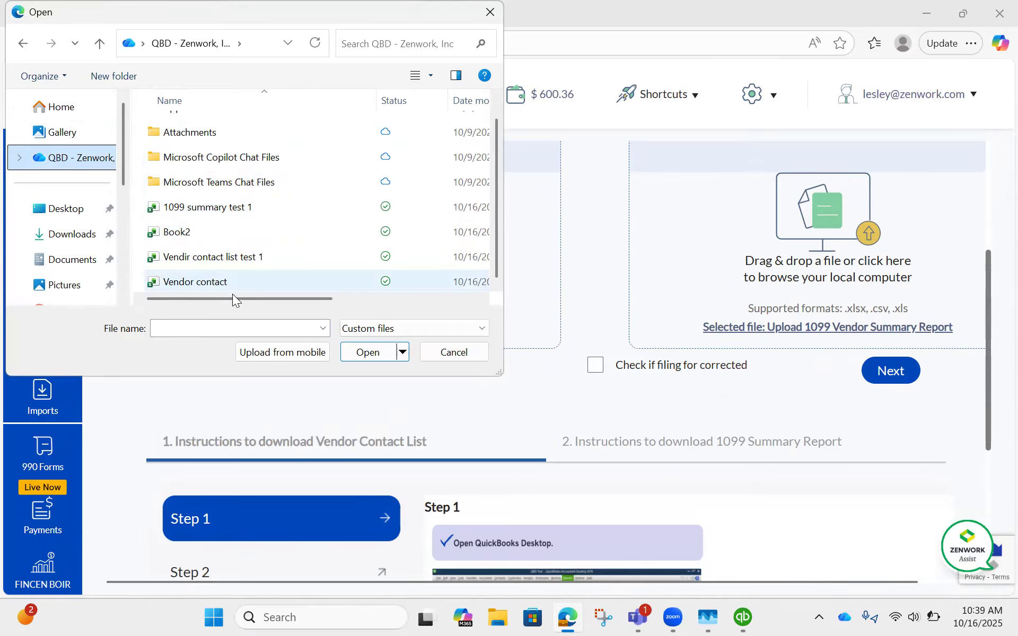
pyautogui.moveTo(232, 298); pyautogui.dragTo(295, 301)
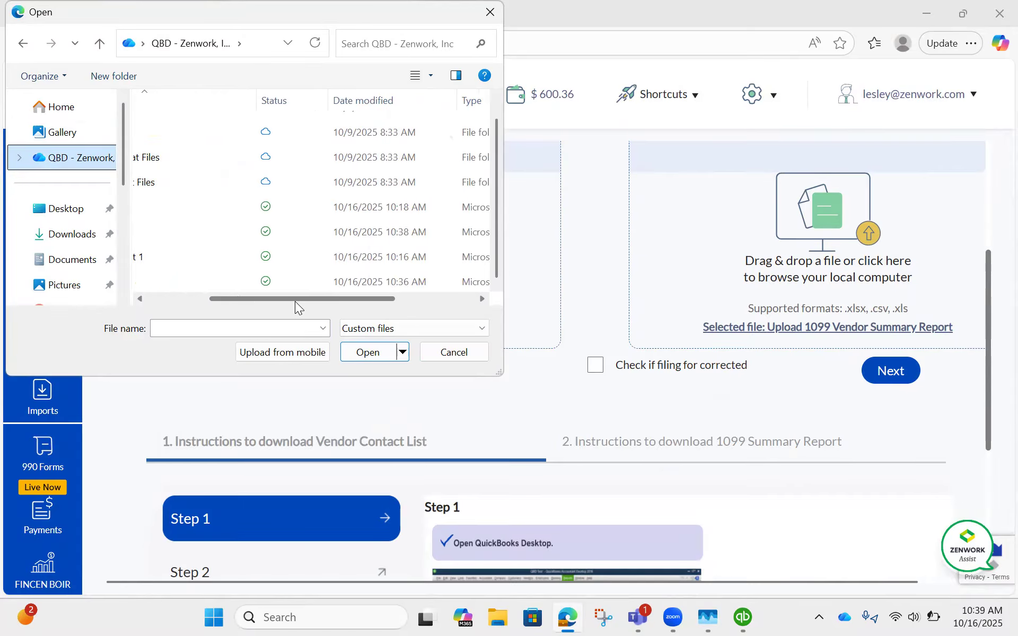
pyautogui.moveTo(360, 299); pyautogui.dragTo(222, 289)
pyautogui.click(222, 284)
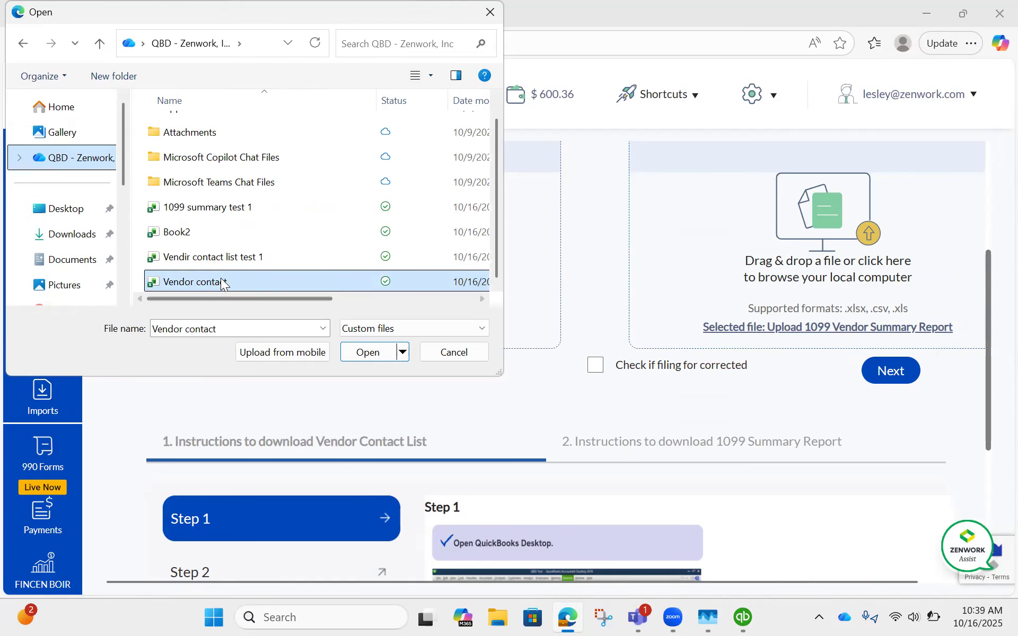
pyautogui.click(367, 352)
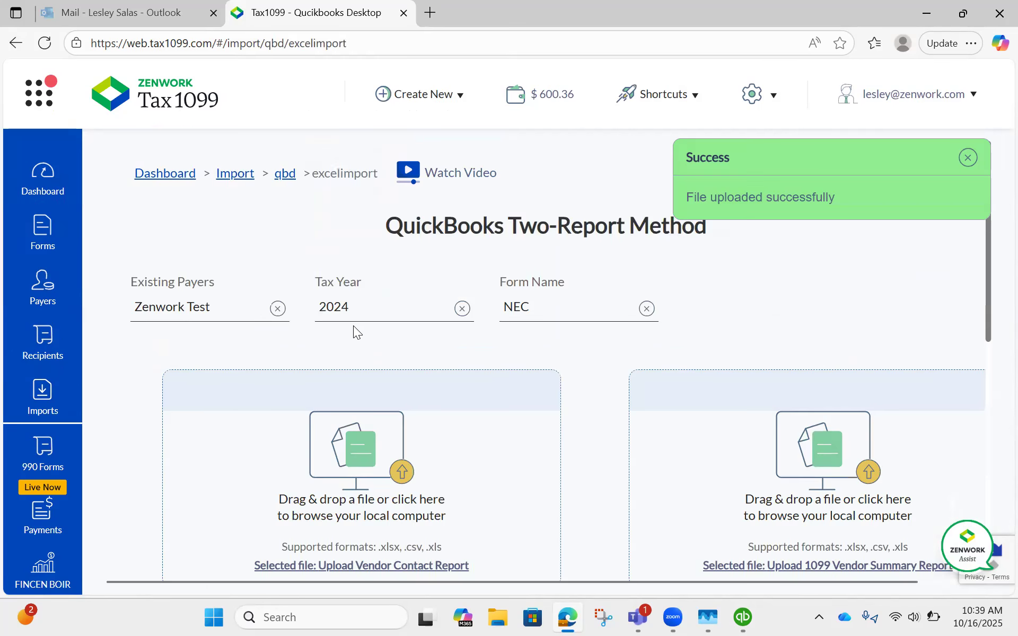
# Step: Upload the file Book2 as the 1099 Vendor Summary Report and proceed to the Edit Data page
pyautogui.scroll(-3, 571, 337)
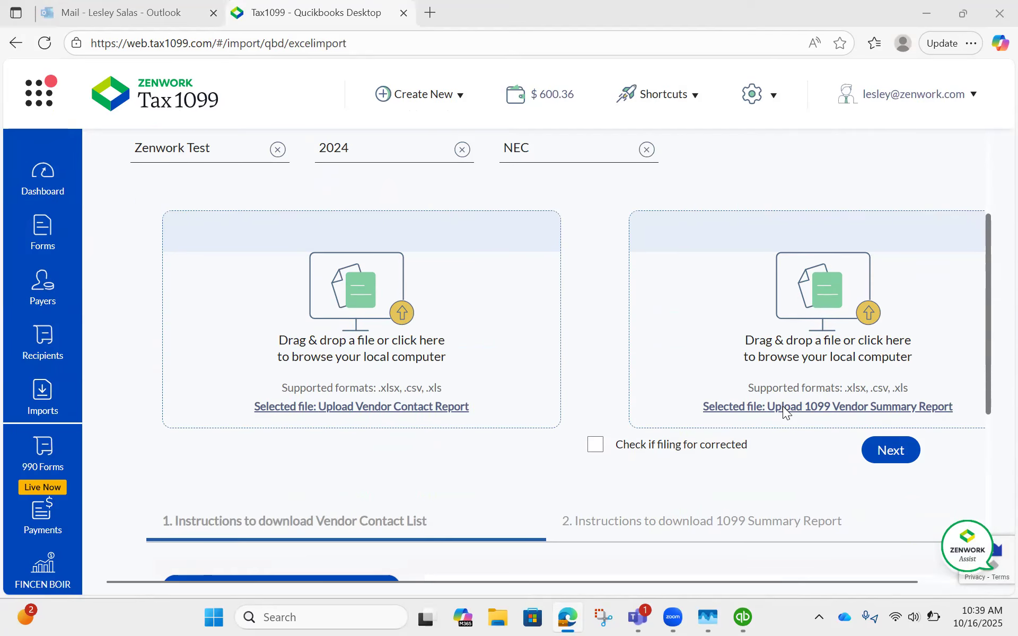
pyautogui.click(783, 406)
pyautogui.click(194, 249)
pyautogui.click(368, 352)
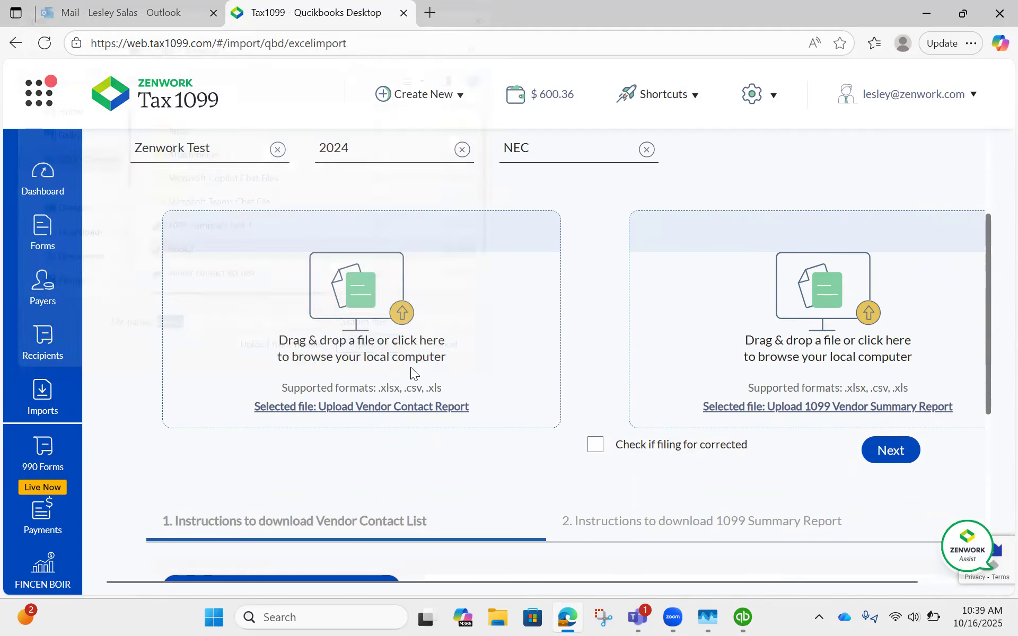
pyautogui.scroll(-2, 966, 278)
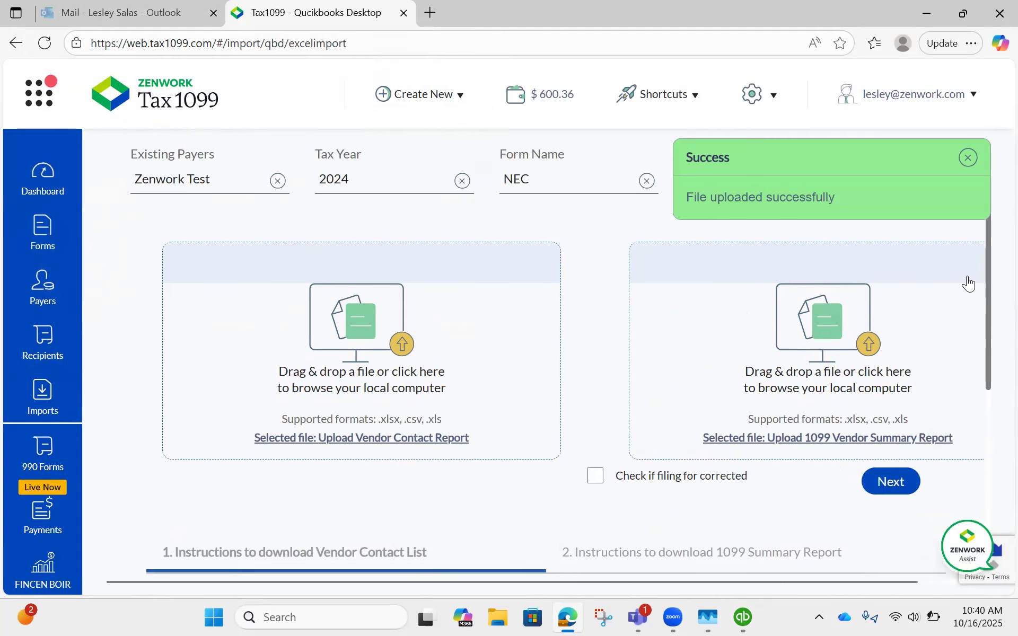
pyautogui.scroll(-3, 968, 283)
pyautogui.scroll(3, 854, 371)
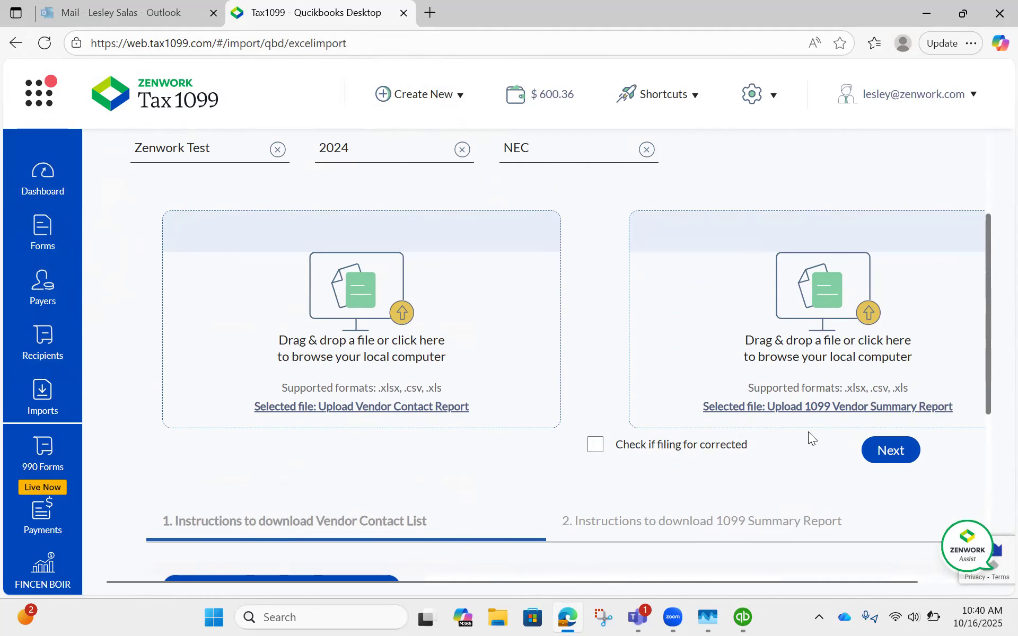
pyautogui.click(876, 453)
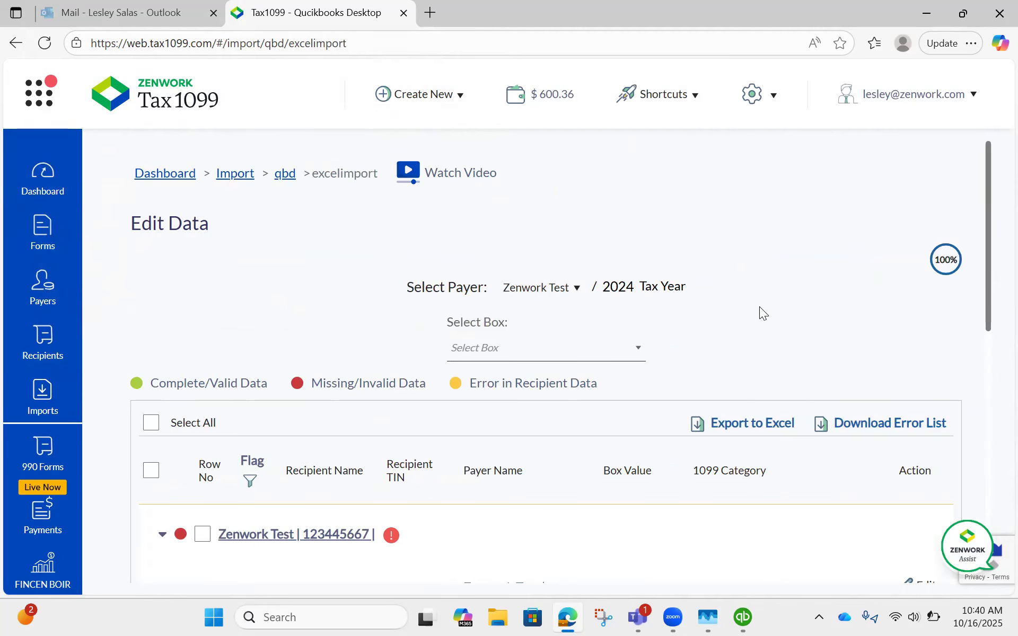
# Step: Fill in the required Client Recipient id for the recipient in row 5 and save the record
pyautogui.scroll(-1, 767, 257)
pyautogui.scroll(-3, 767, 257)
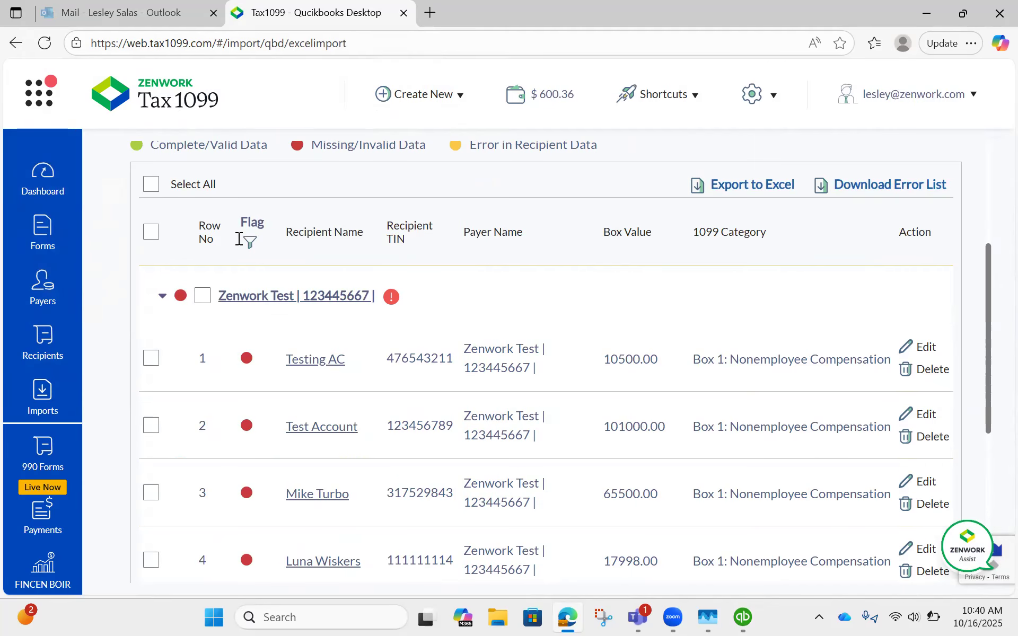
pyautogui.scroll(3, 139, 292)
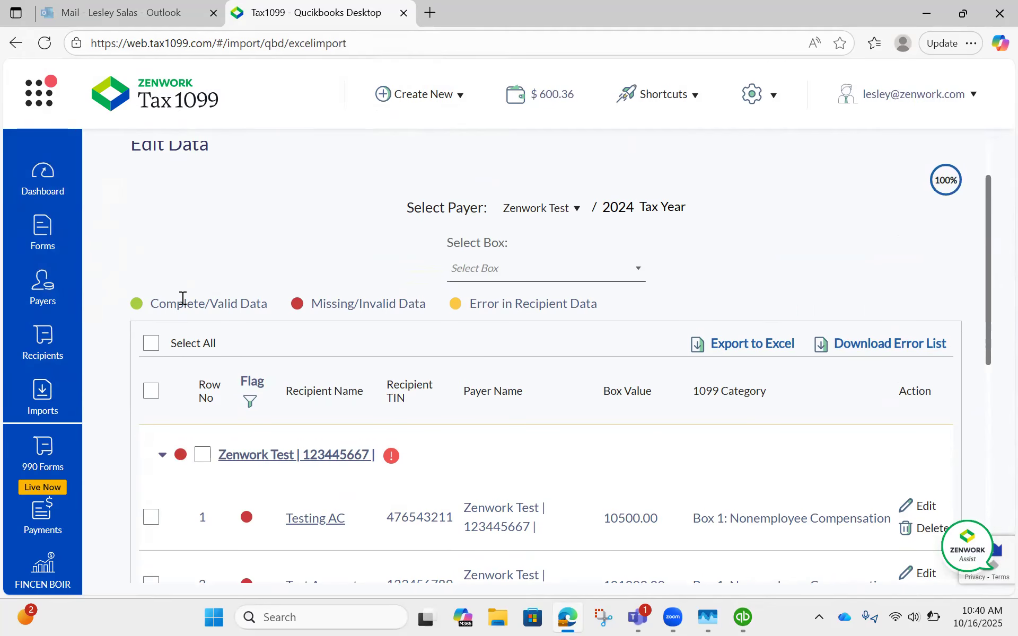
pyautogui.scroll(-8, 351, 409)
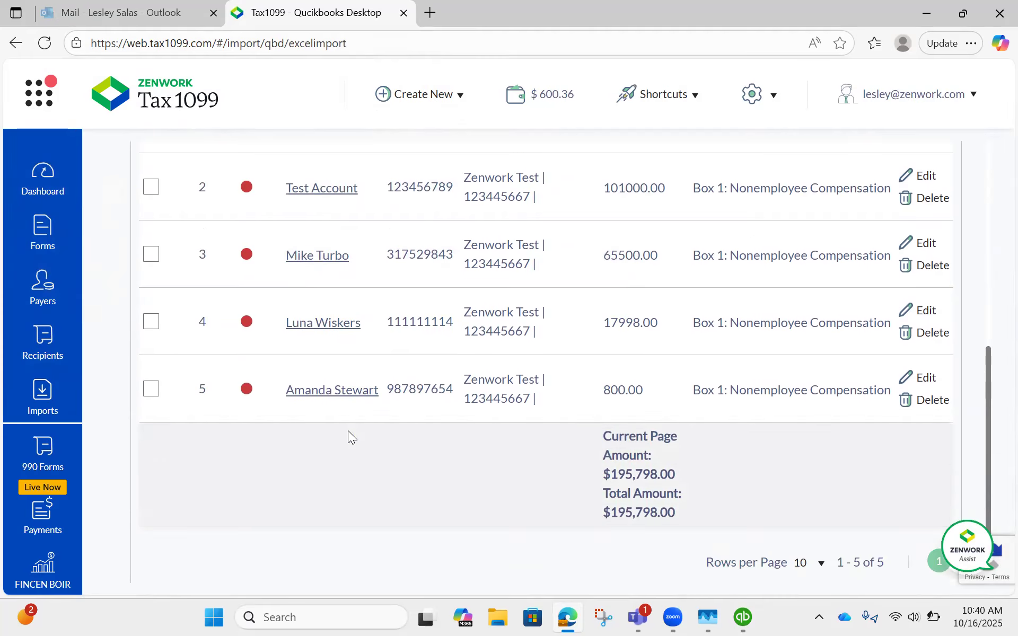
pyautogui.click(334, 391)
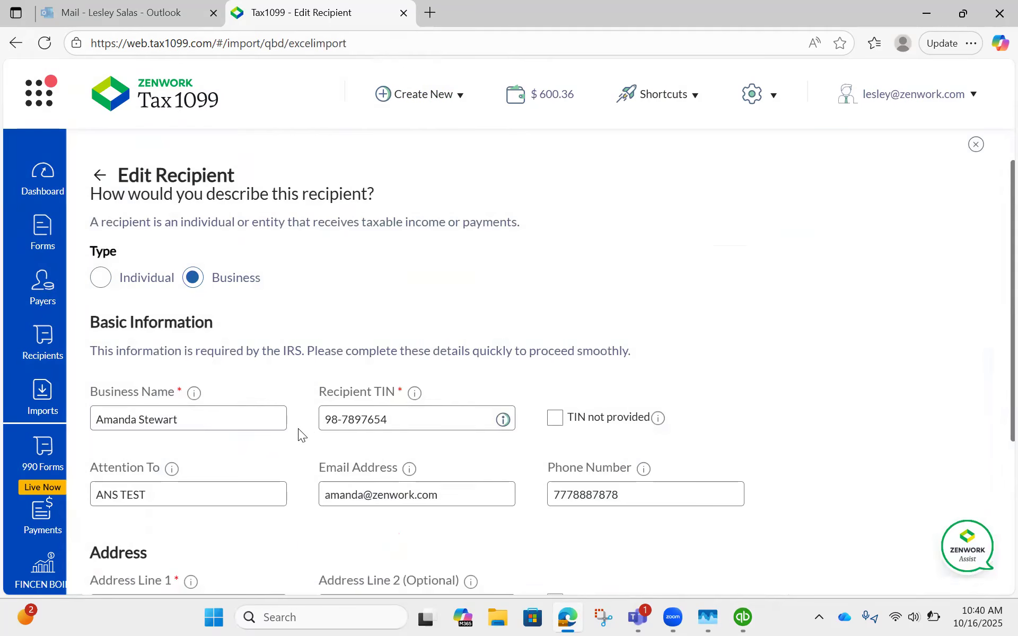
pyautogui.scroll(-5, 283, 424)
pyautogui.click(161, 515)
pyautogui.write('23')
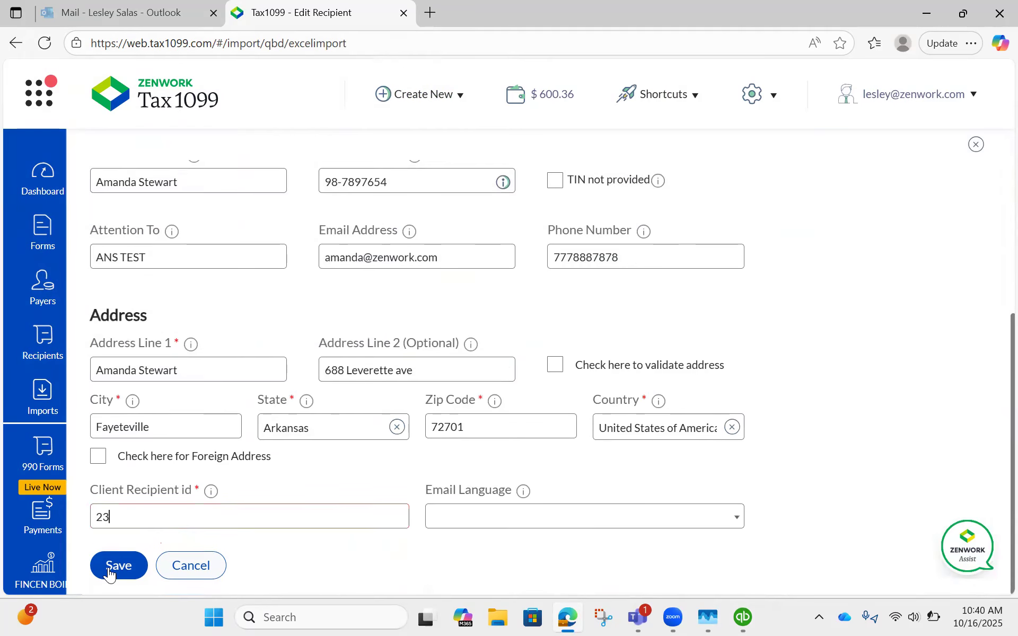
pyautogui.click(113, 563)
# Step: Fill in the required Client Recipient id for the recipient in row 4 and save the record
pyautogui.scroll(-6, 259, 477)
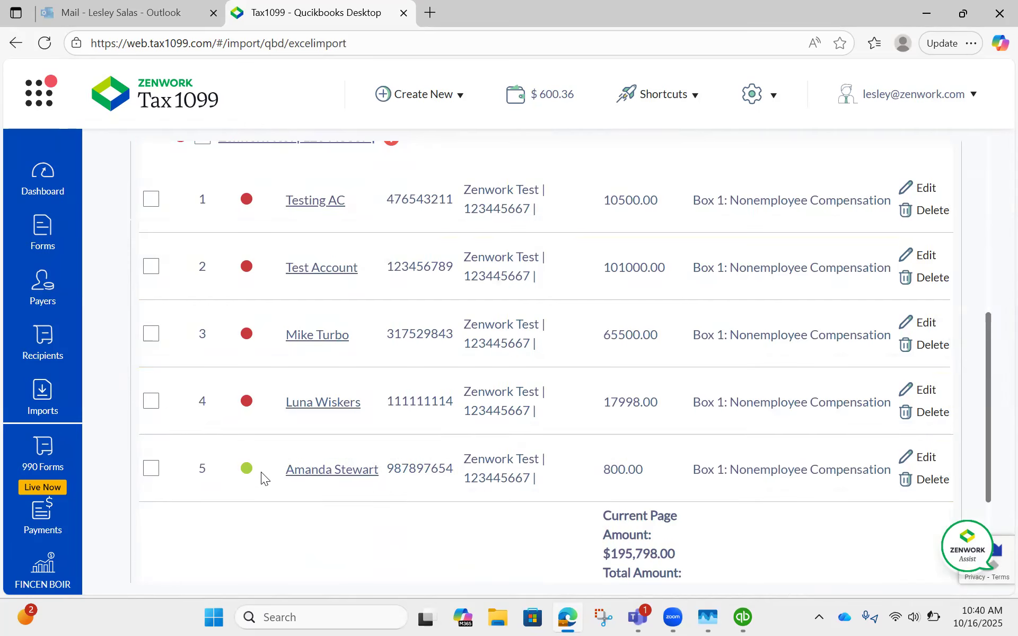
pyautogui.click(307, 407)
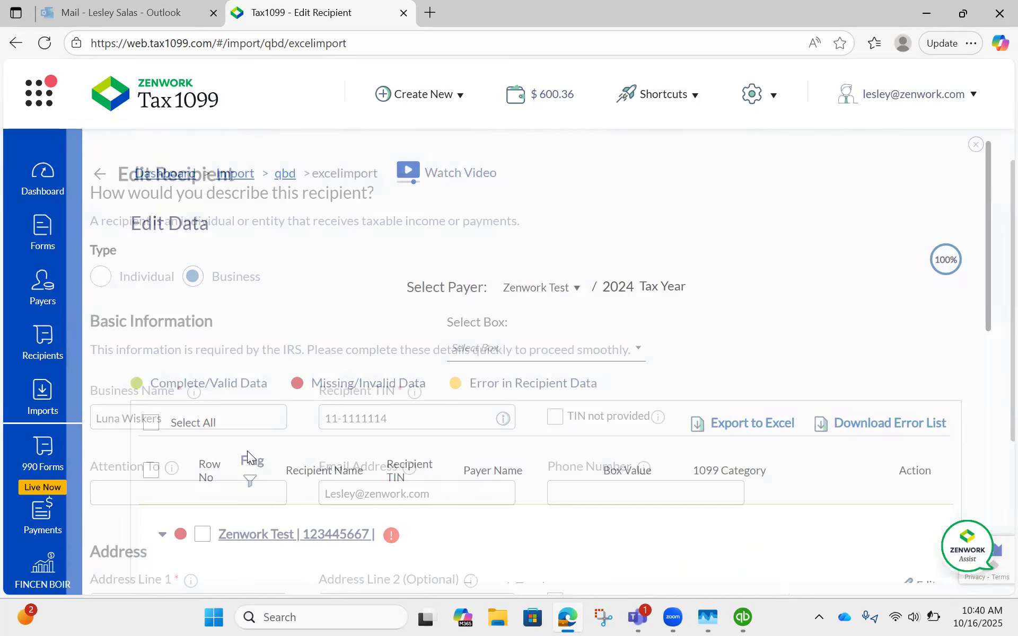
pyautogui.scroll(-5, 152, 507)
pyautogui.click(153, 507)
pyautogui.write('23')
pyautogui.click(116, 565)
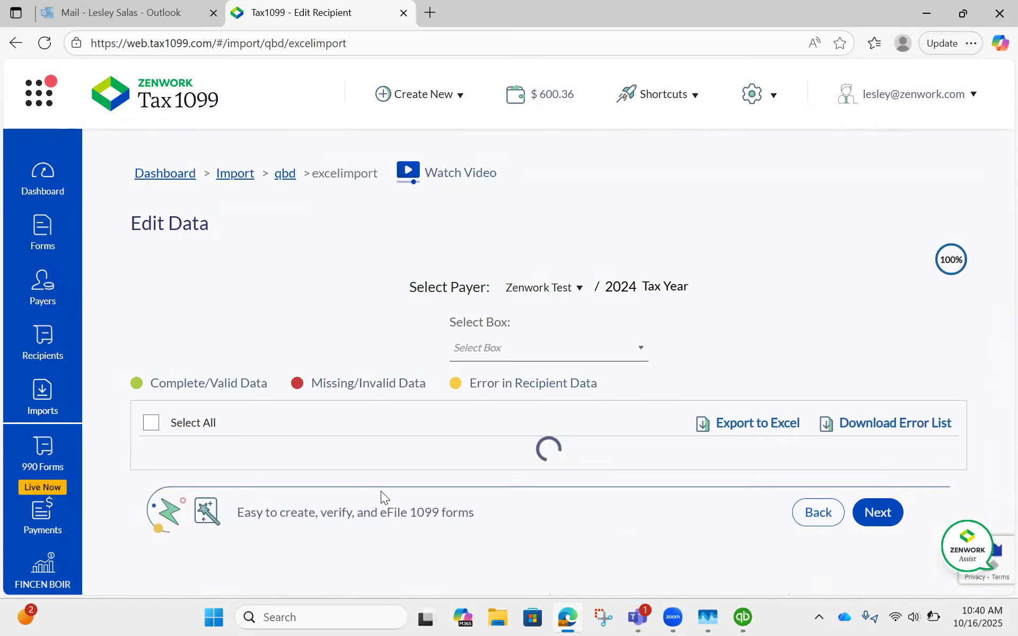
# Step: Fill in the required Client Recipient id for the recipient in row 3 and save the record
pyautogui.scroll(-5, 315, 504)
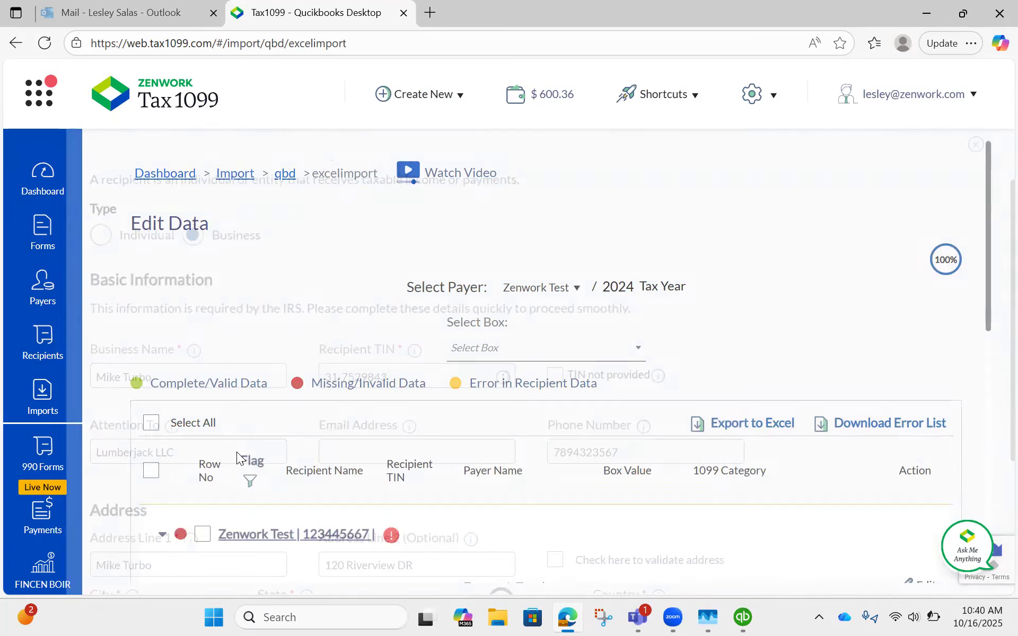
pyautogui.scroll(-4, 146, 482)
pyautogui.click(121, 520)
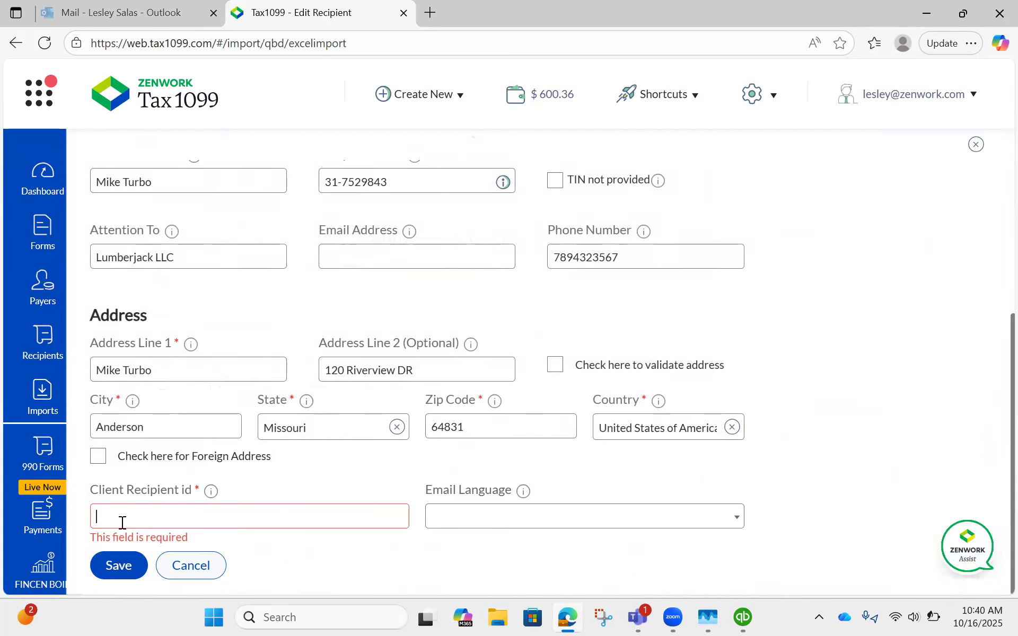
pyautogui.write('23')
pyautogui.click(112, 568)
# Step: Fill in the required Client Recipient id for the recipient Test Account in row 2 and save the record
pyautogui.scroll(-5, 313, 456)
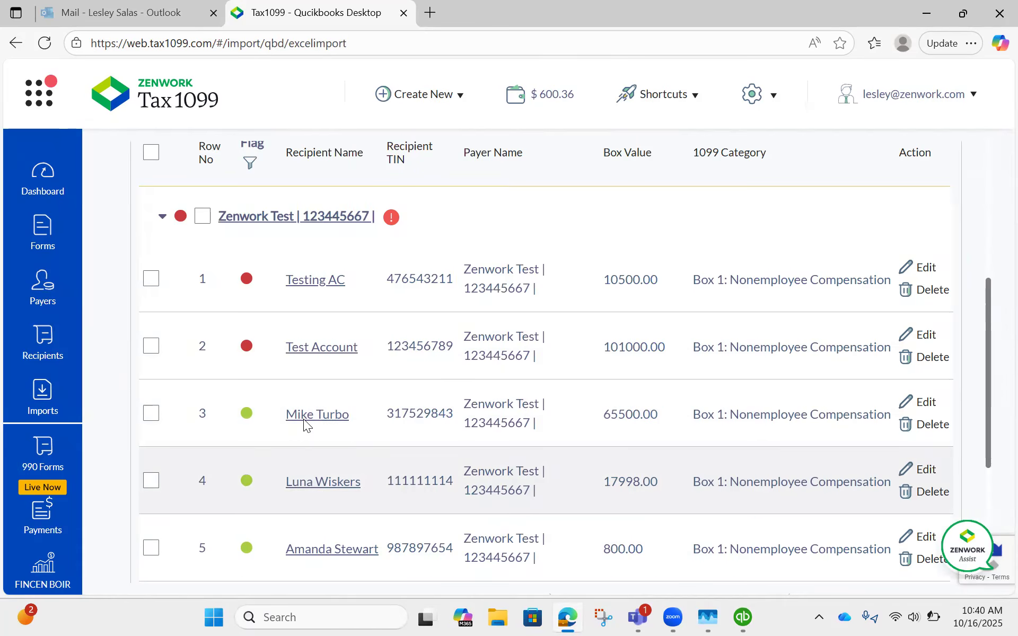
pyautogui.click(320, 347)
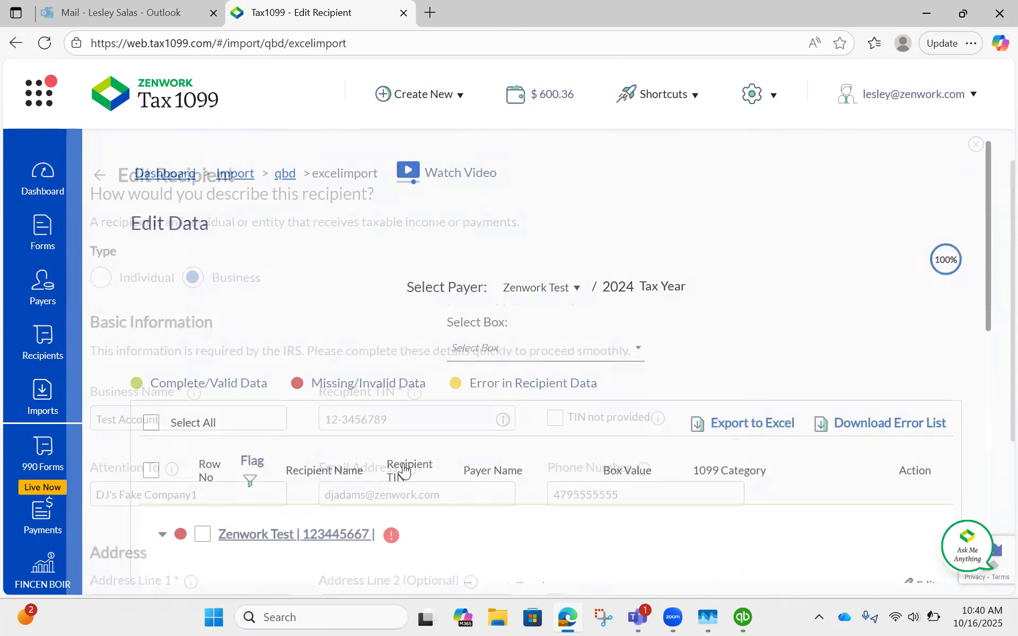
pyautogui.scroll(-3, 314, 364)
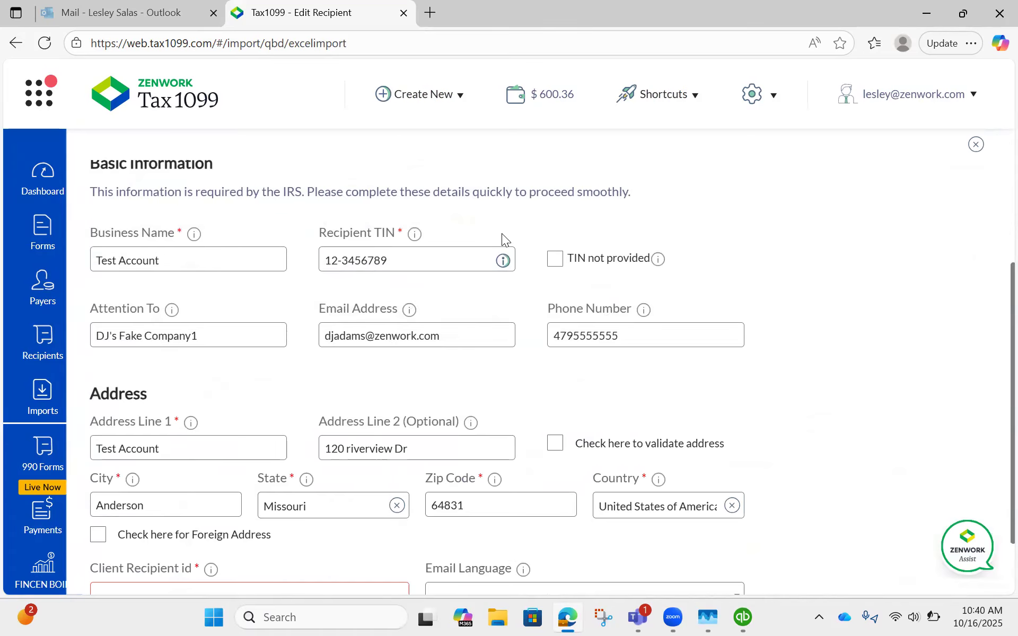
pyautogui.scroll(-1, 310, 419)
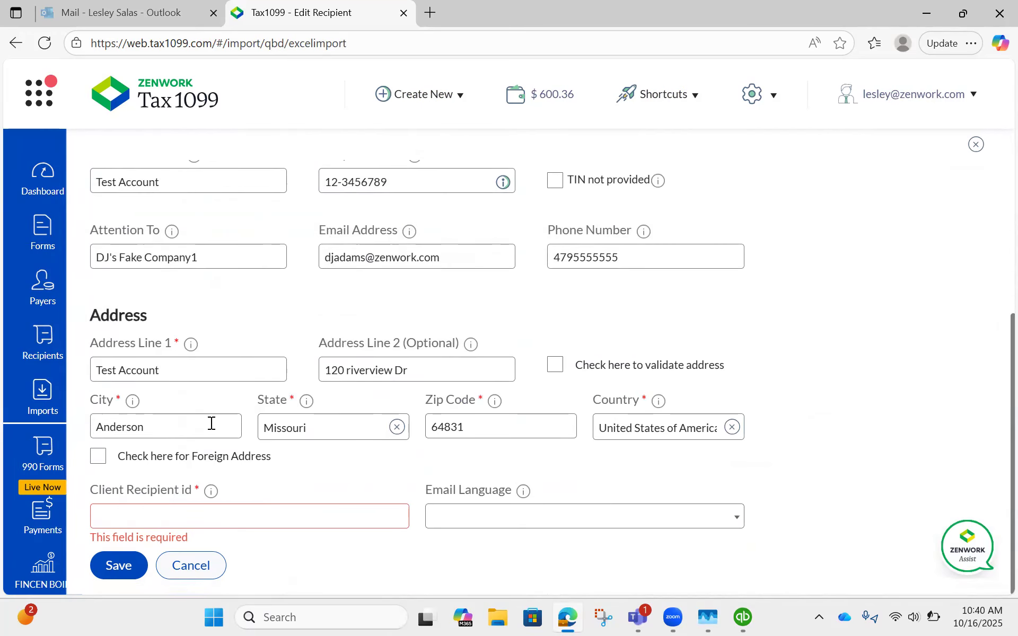
pyautogui.click(124, 513)
pyautogui.write('20')
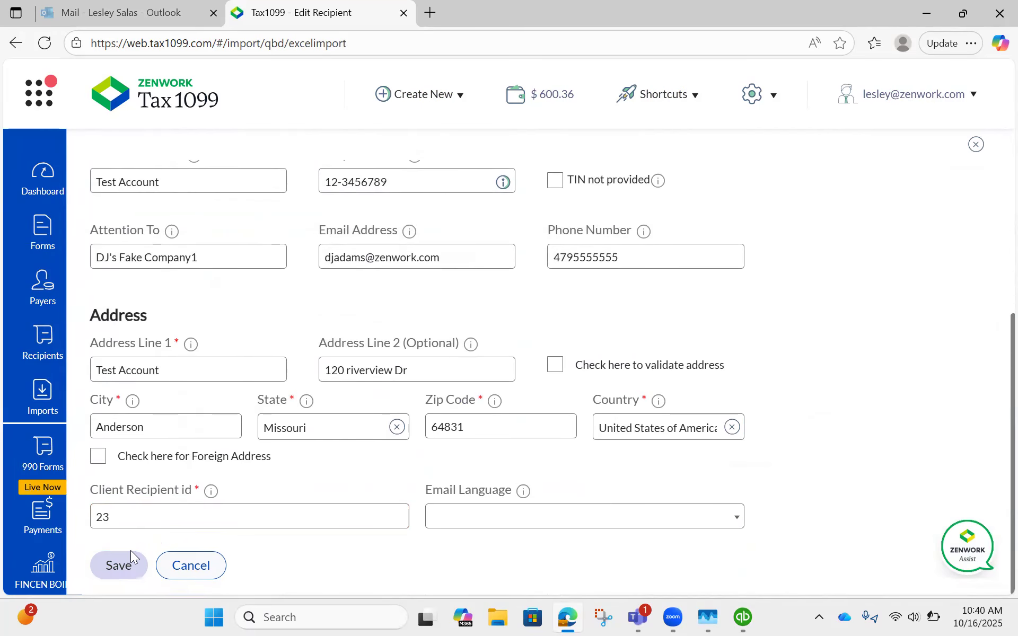
pyautogui.click(131, 557)
# Step: Fill in the required Client Recipient id for the recipient Testing AC in row 1 and save the record
pyautogui.scroll(-3, 287, 414)
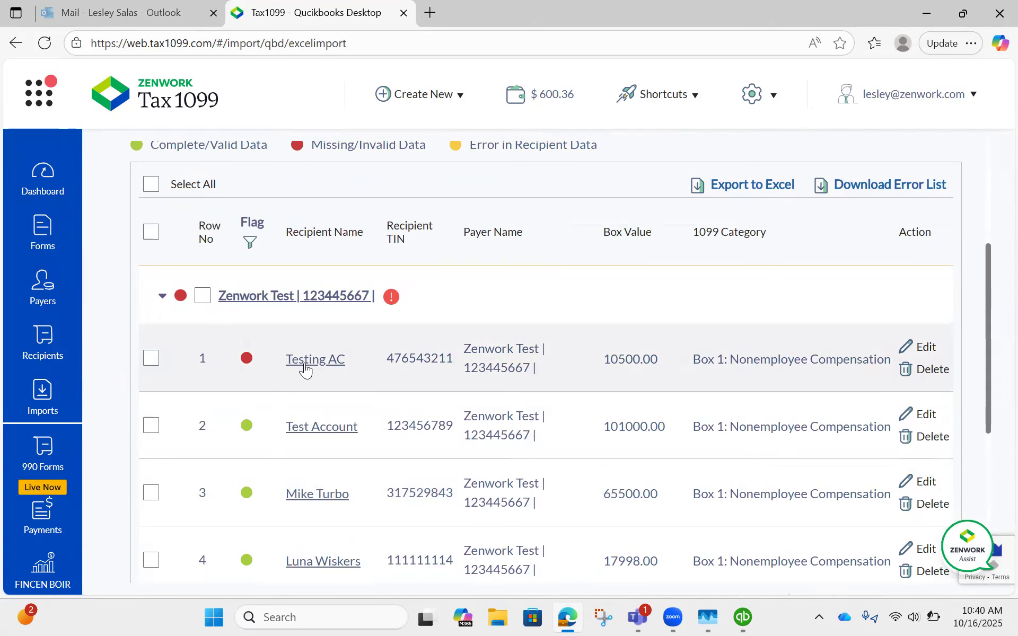
pyautogui.click(305, 366)
pyautogui.click(125, 511)
pyautogui.write('20')
pyautogui.click(118, 566)
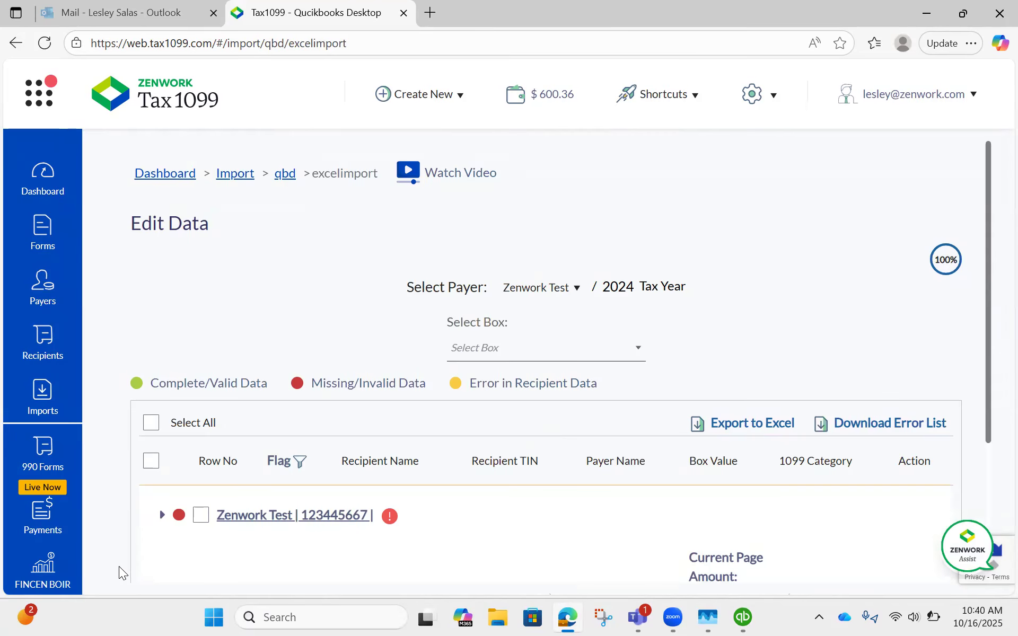
# Step: Set the Disregarded Entity of the payer Zenwork Test to "test" and save the payer
pyautogui.scroll(-8, 303, 365)
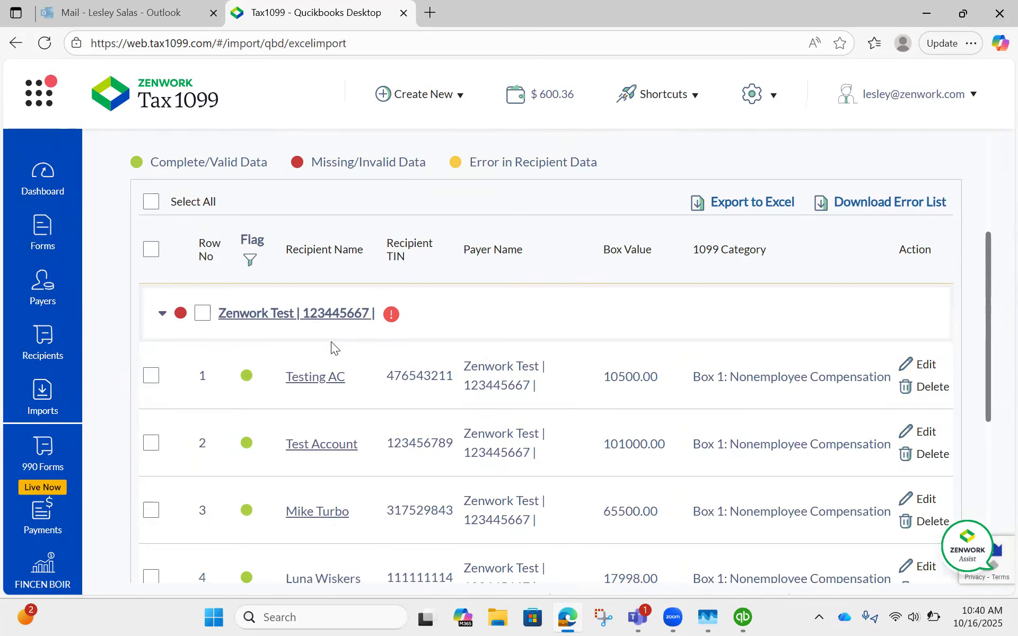
pyautogui.scroll(3, 318, 426)
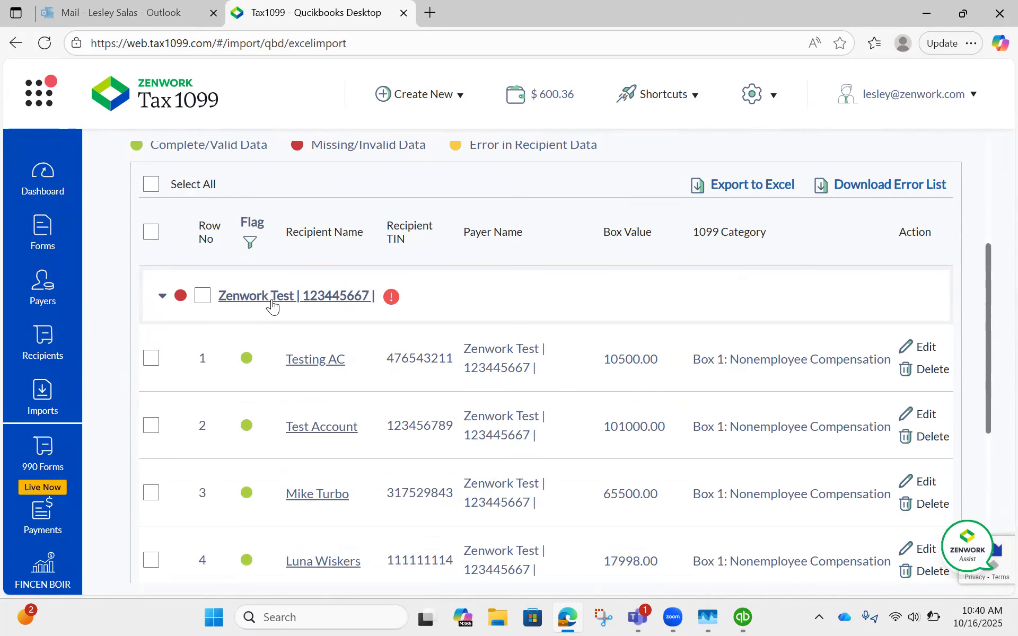
pyautogui.click(272, 300)
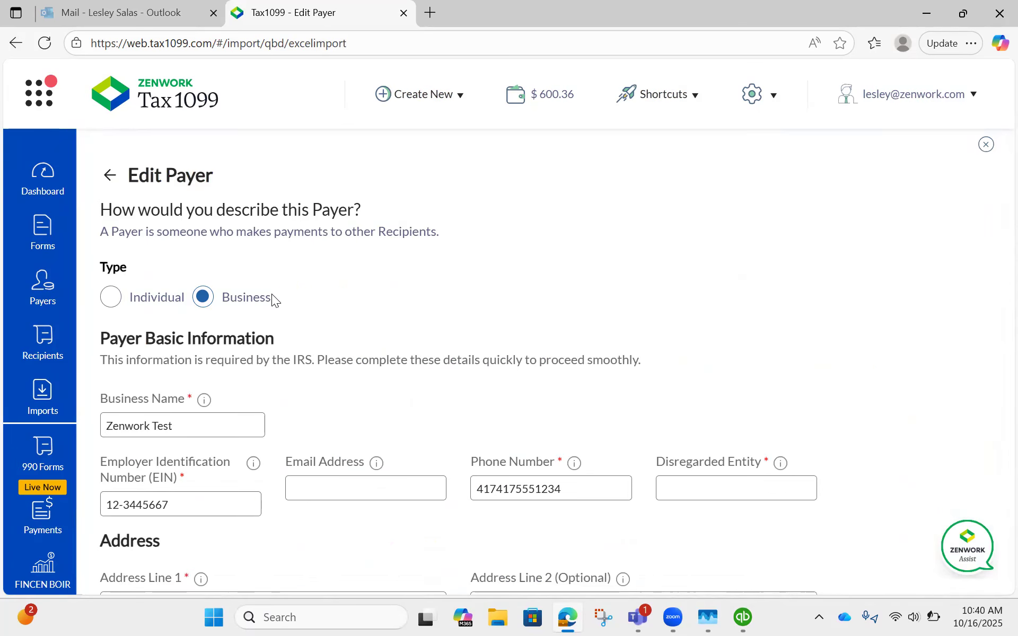
pyautogui.scroll(-3, 366, 398)
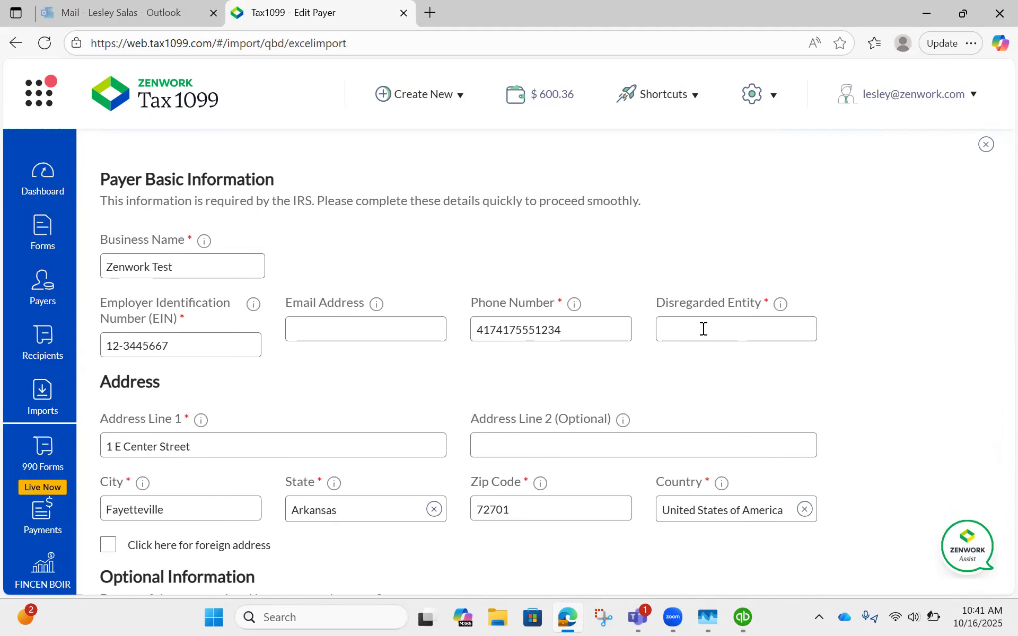
pyautogui.click(671, 336)
pyautogui.write('test')
pyautogui.scroll(-3, 138, 477)
pyautogui.click(137, 565)
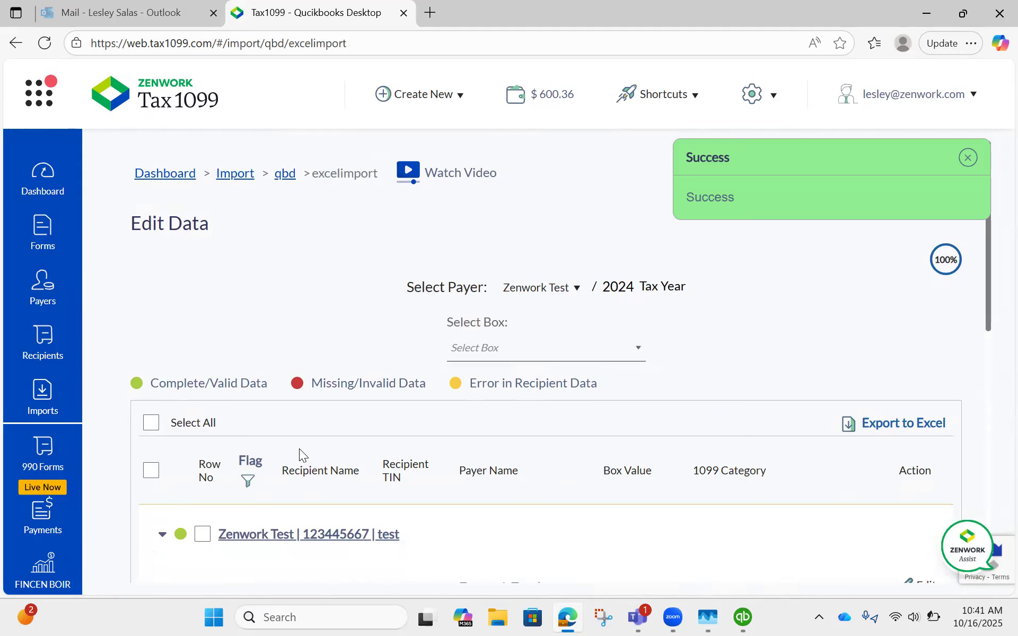
pyautogui.scroll(-3, 345, 355)
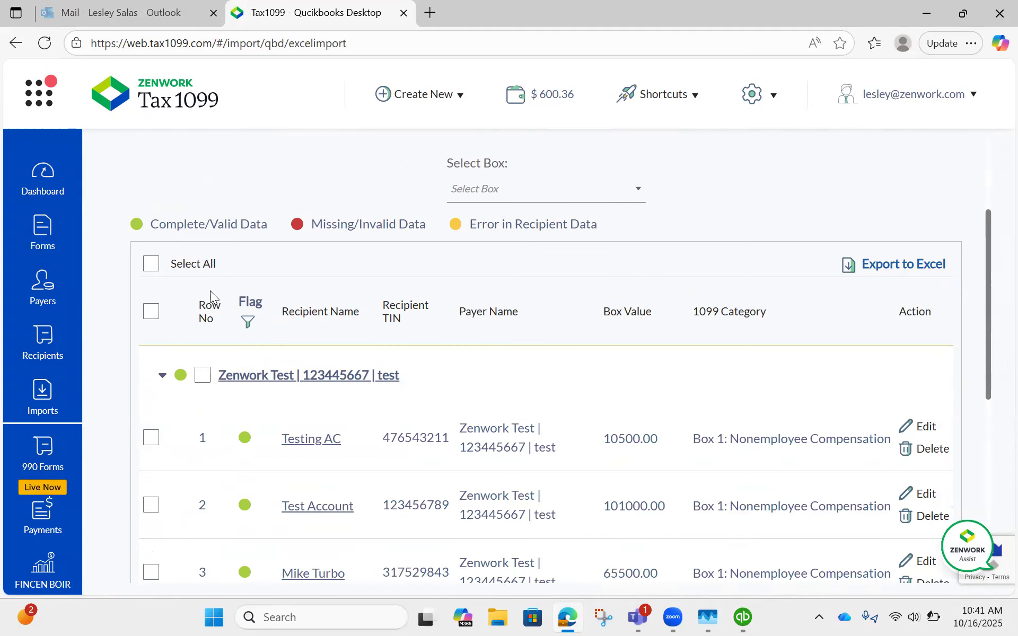
# Step: Select all imported recipient records, submit them to create the 1099-NEC forms, and dismiss the upload notification
pyautogui.click(151, 264)
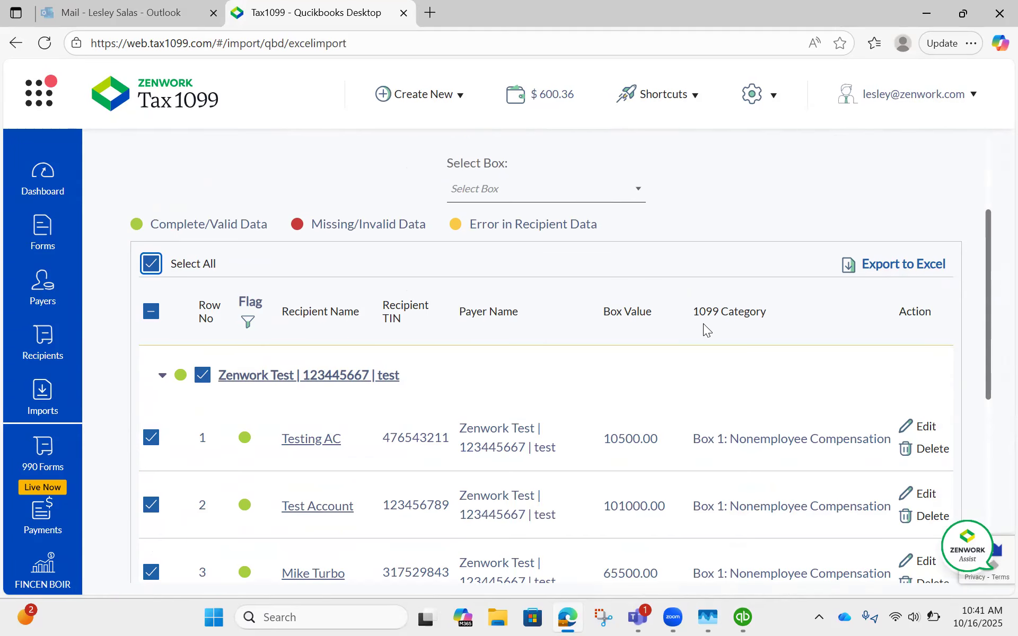
pyautogui.scroll(-7, 717, 361)
pyautogui.scroll(-1, 717, 360)
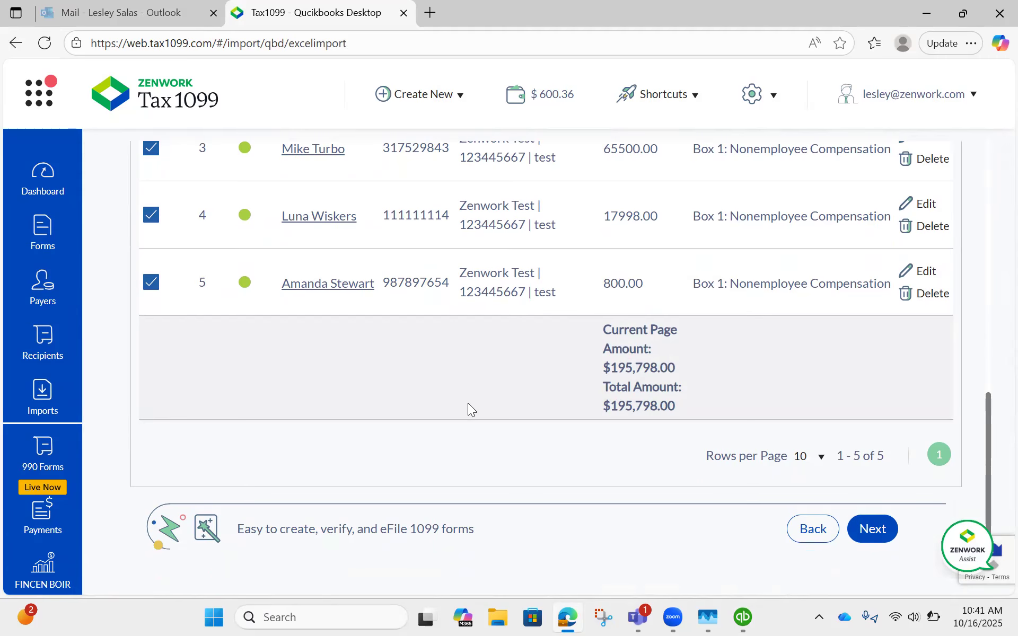
pyautogui.click(879, 532)
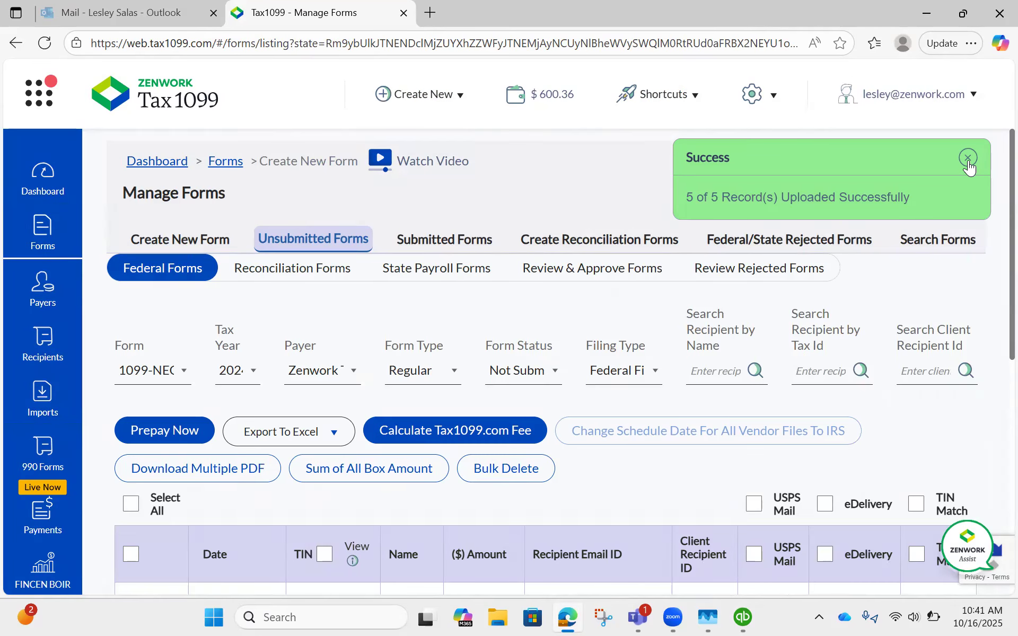
pyautogui.click(968, 158)
# Step: Select the $17,998.00 recipient's form in the list of unsubmitted federal forms
pyautogui.scroll(-3, 531, 218)
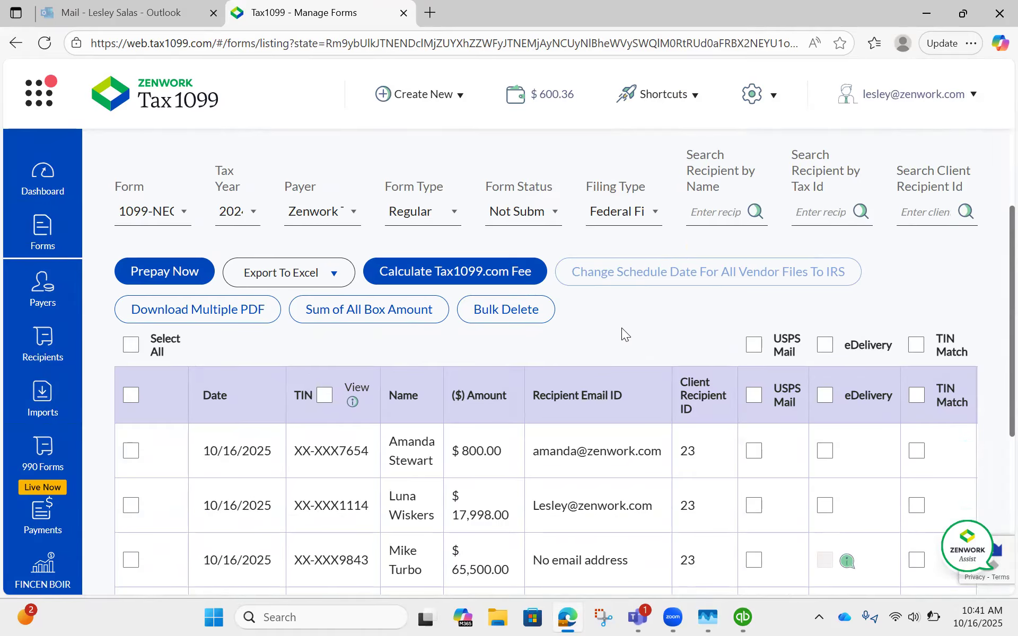
pyautogui.scroll(-3, 622, 322)
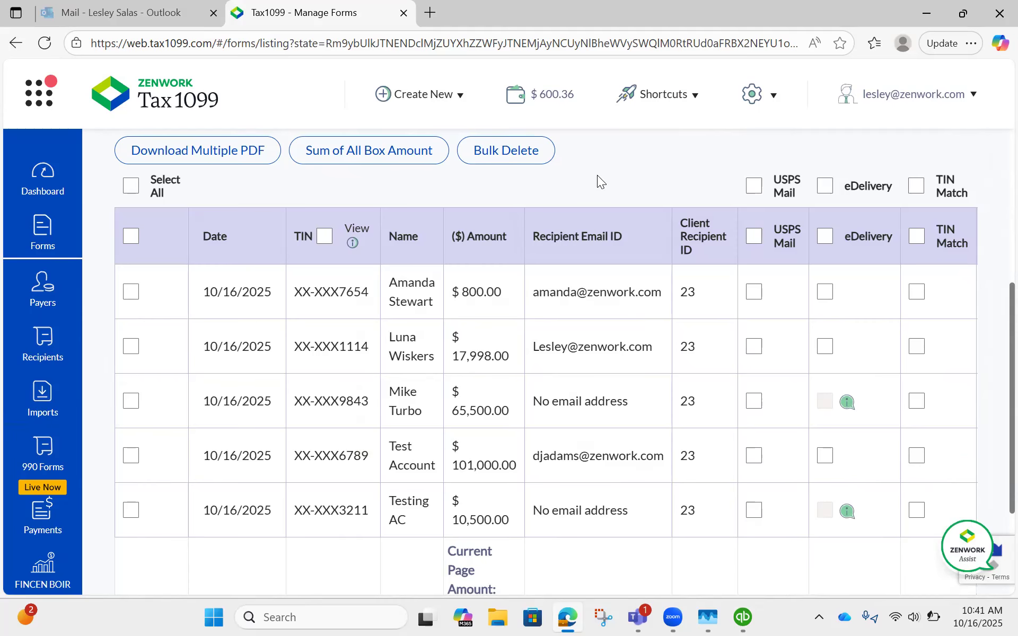
pyautogui.scroll(-4, 416, 431)
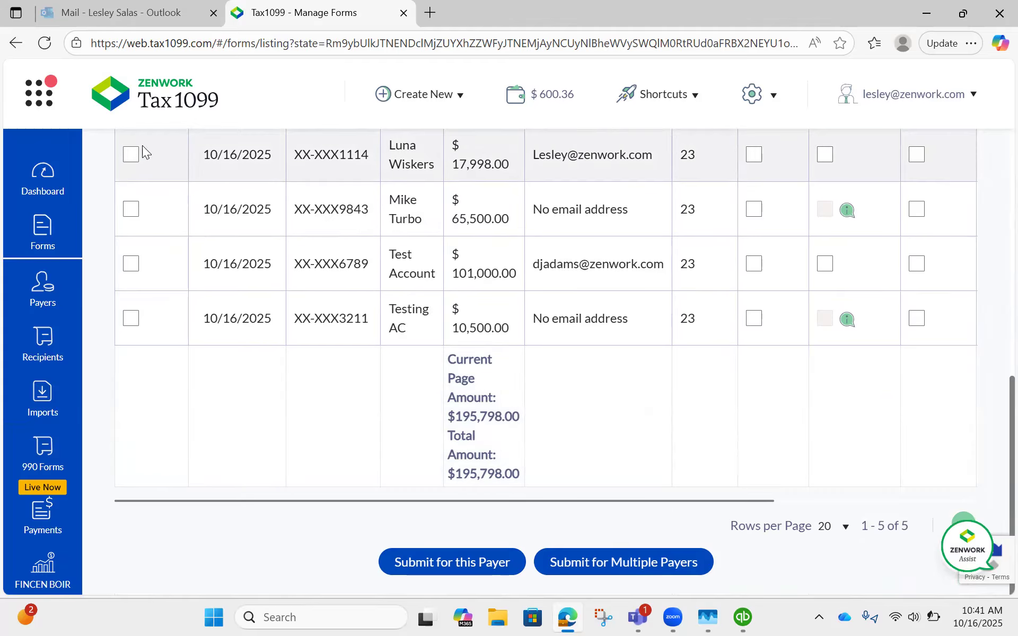
pyautogui.click(130, 159)
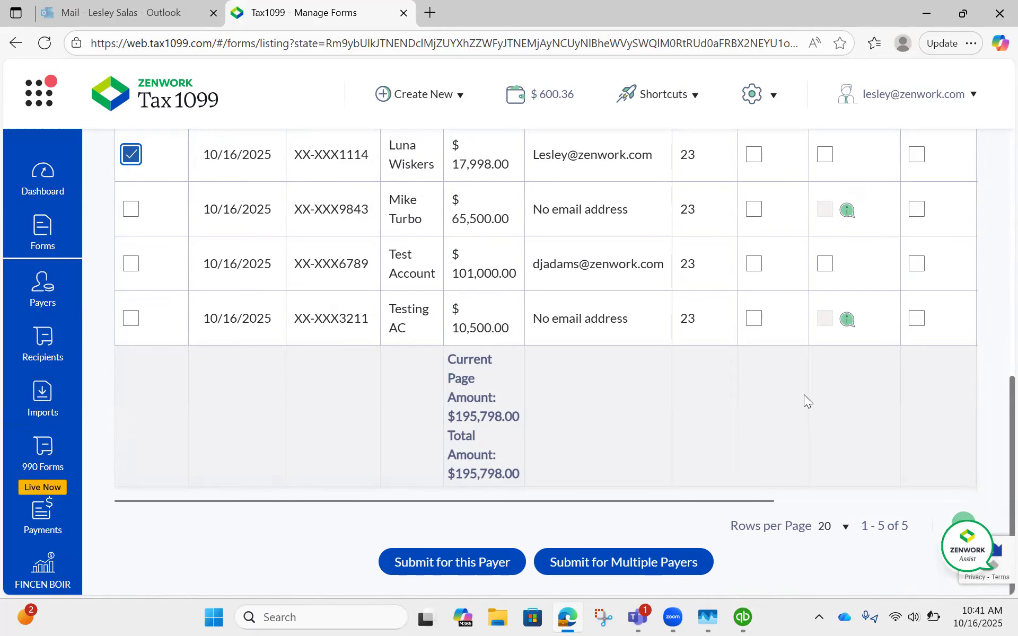
pyautogui.scroll(5, 793, 368)
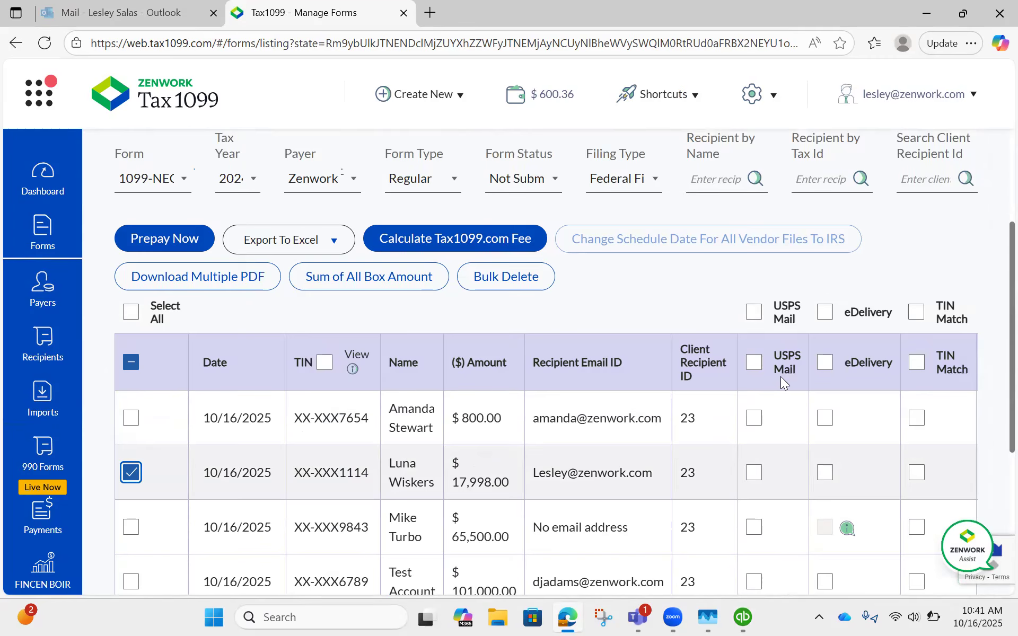